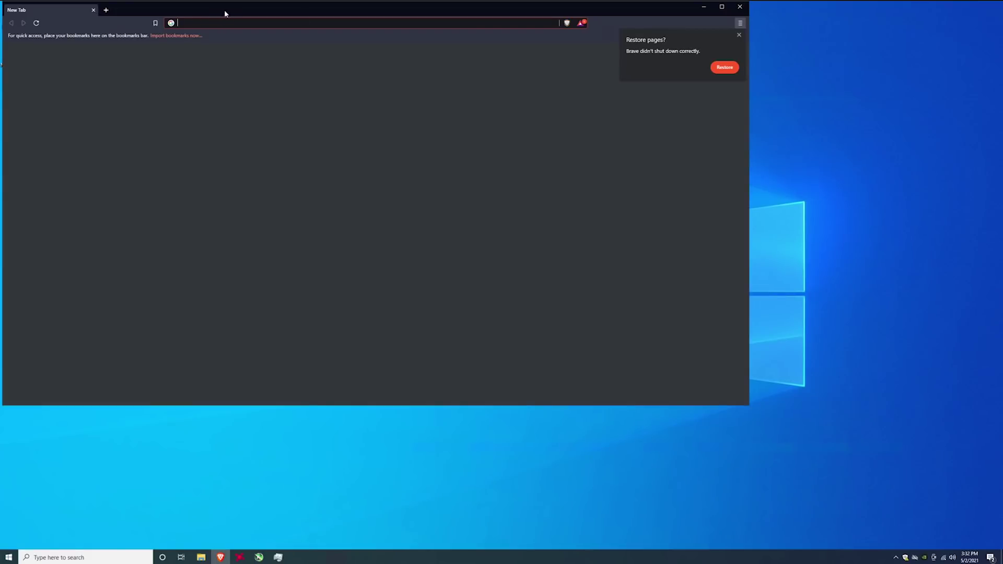
- Move the new Brave window into position on the desktop
left_click_drag(225, 9, 350, 47)
- Search 'Chia coin', then follow chia.net to the Windows section of GitHub's INSTALL wiki
type("Chia coin")
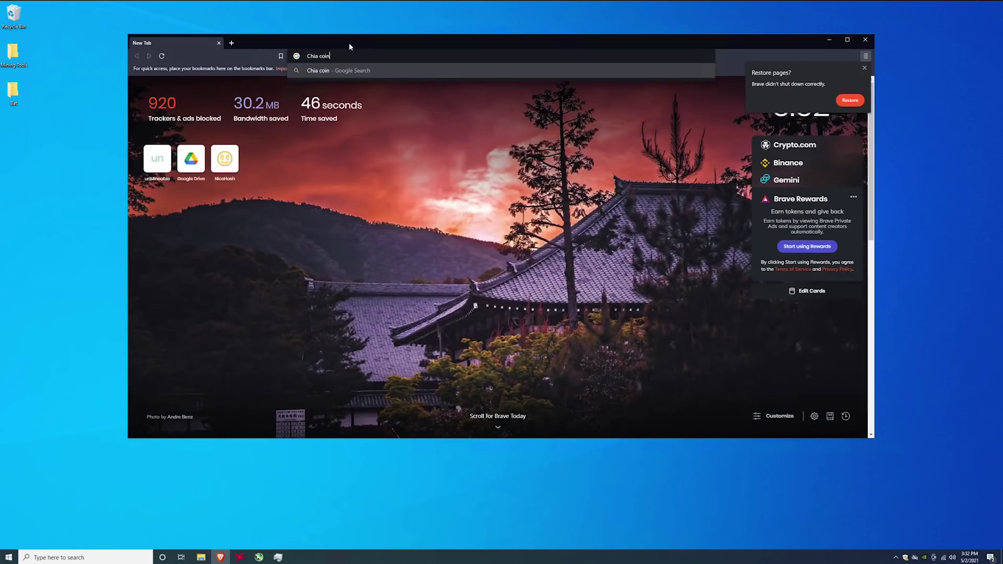
key("Return")
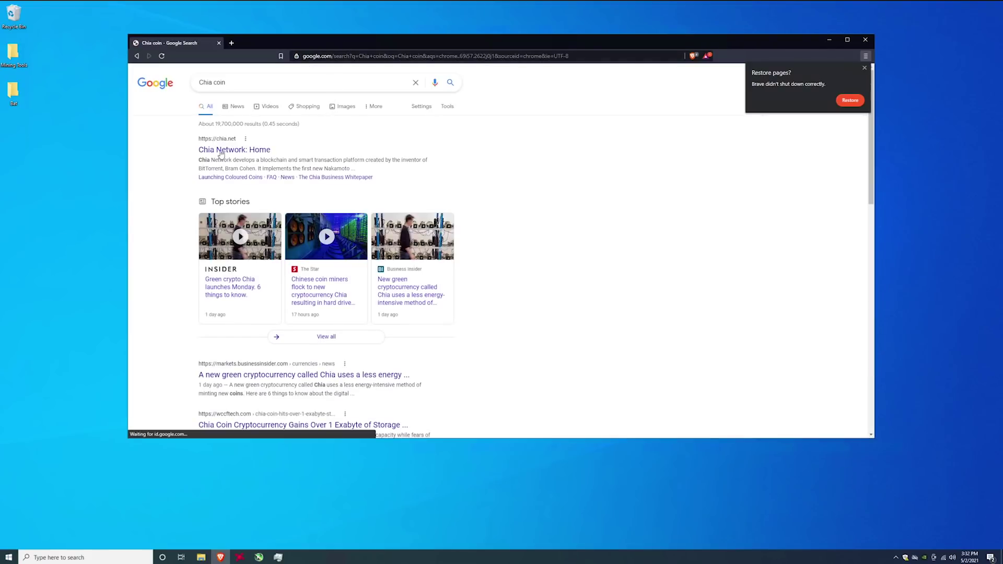
left_click(220, 150)
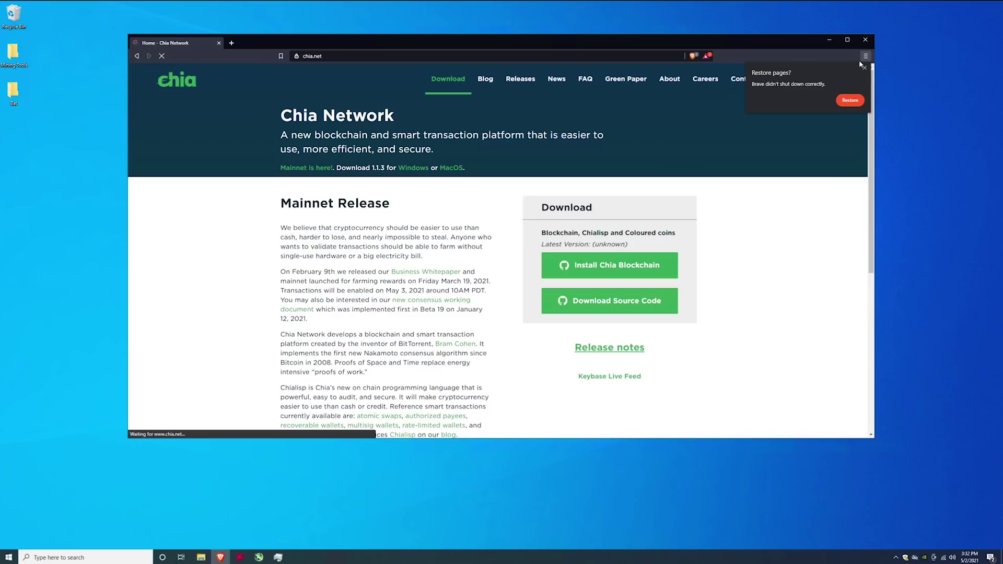
left_click(598, 273)
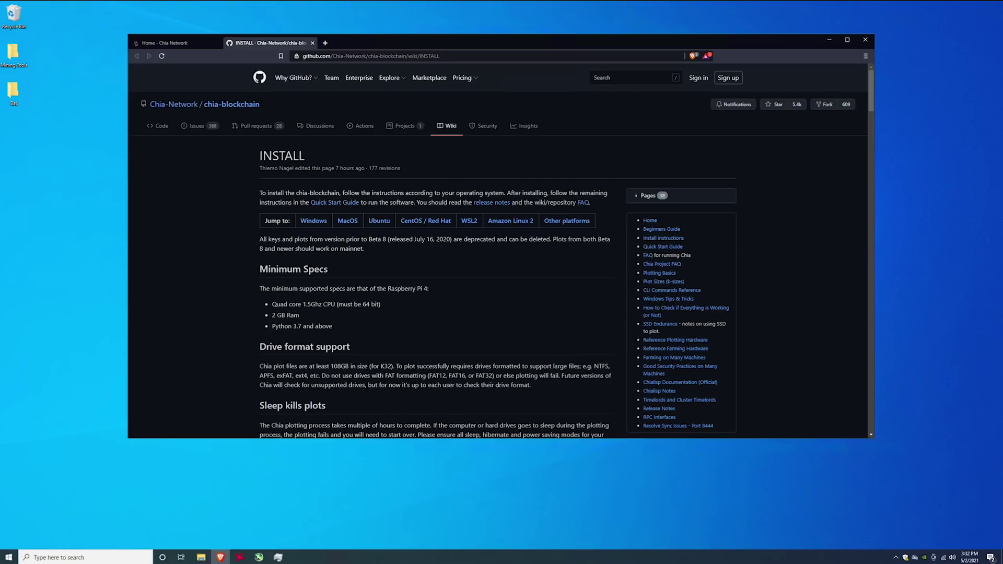
left_click(321, 222)
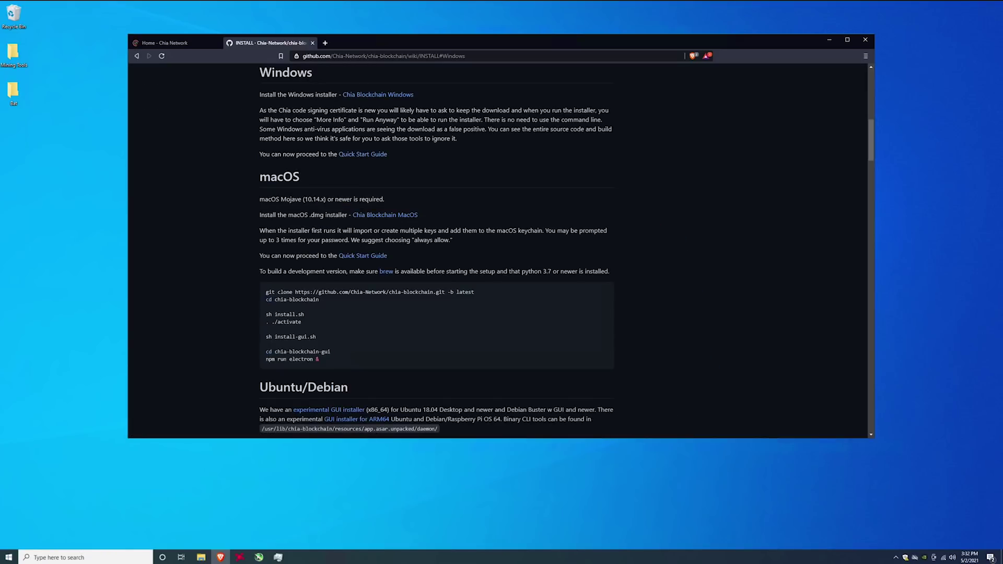
left_click_drag(261, 94, 336, 95)
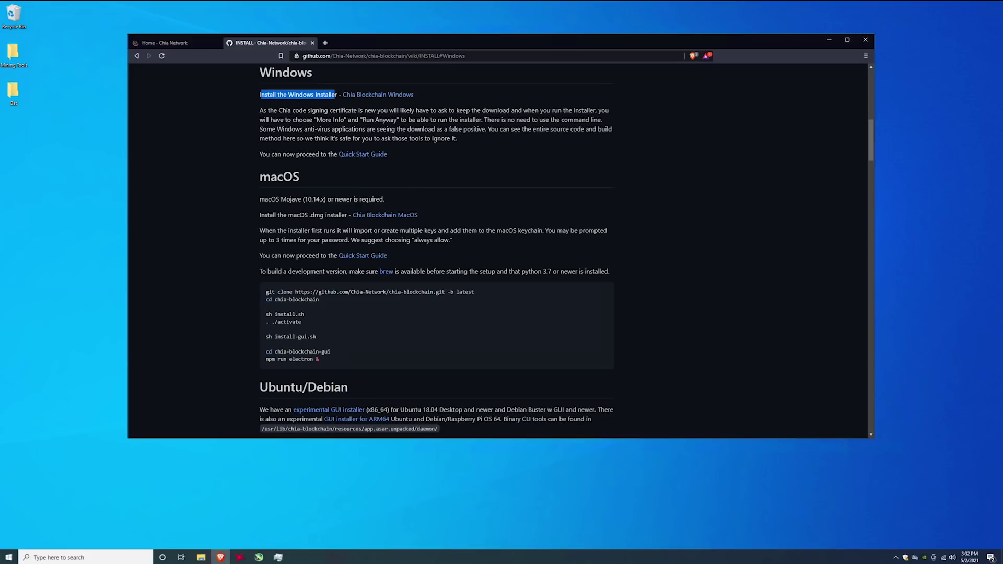
- Save ChiaSetup-1.1.3.exe into the Downloads folder and run the installer
left_click(387, 96)
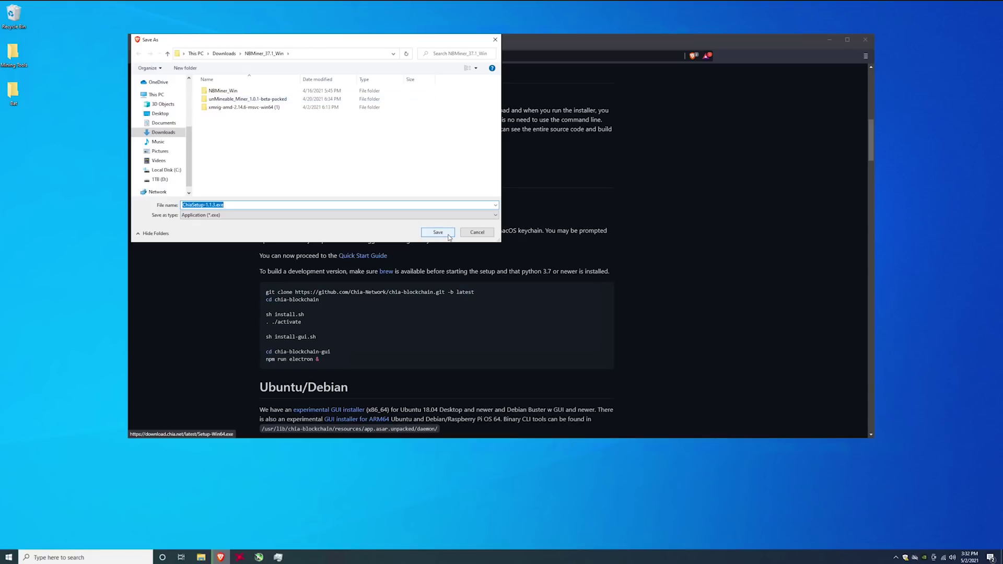
left_click(169, 134)
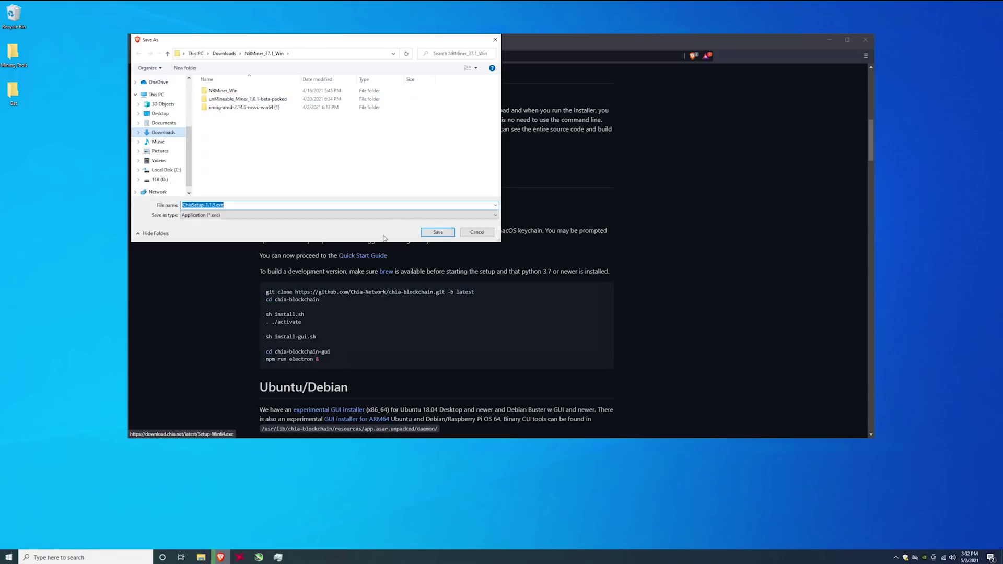
left_click(427, 236)
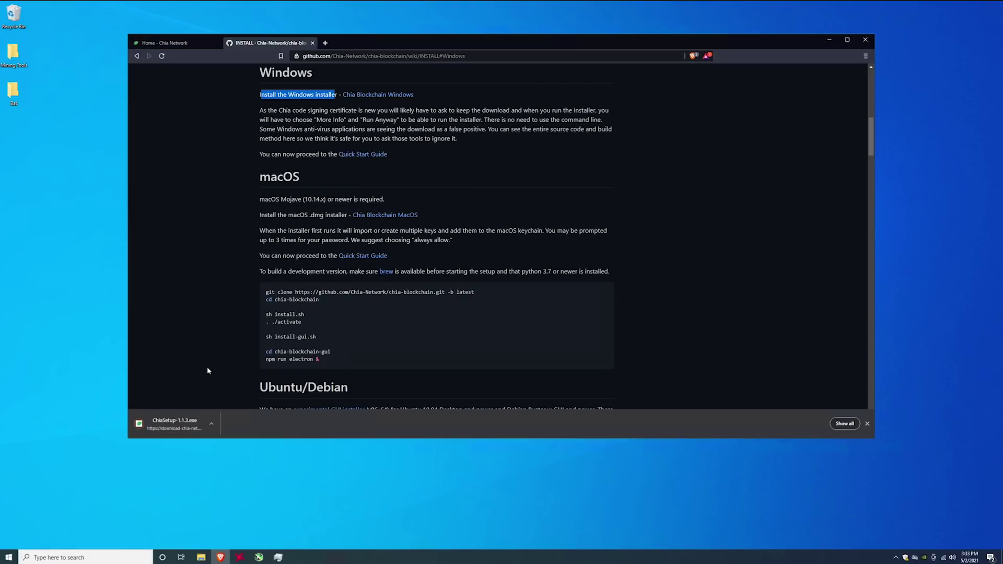
left_click(166, 426)
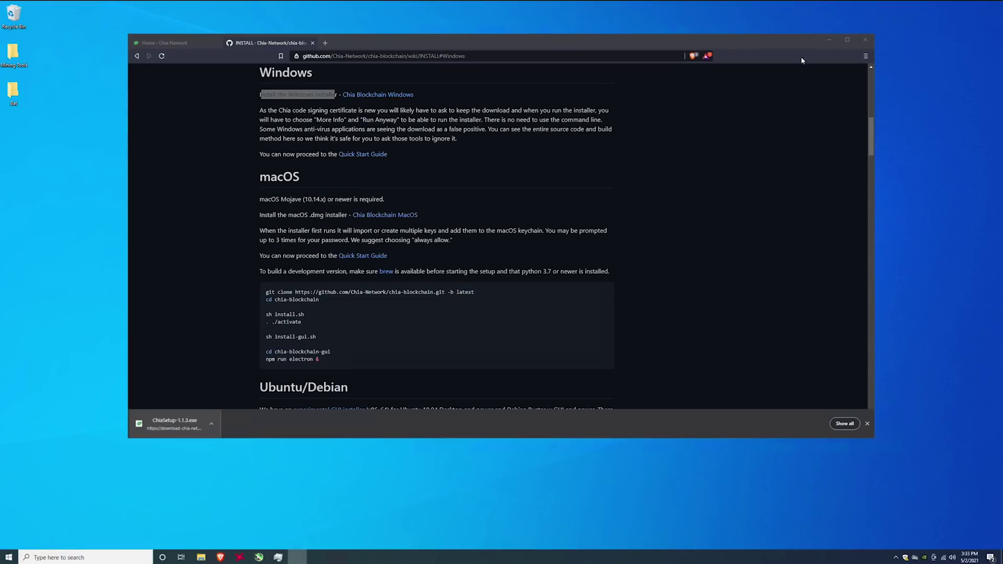
- Switch Chia to the dark theme, allow the node through the firewall, and create a new private key
left_click(831, 40)
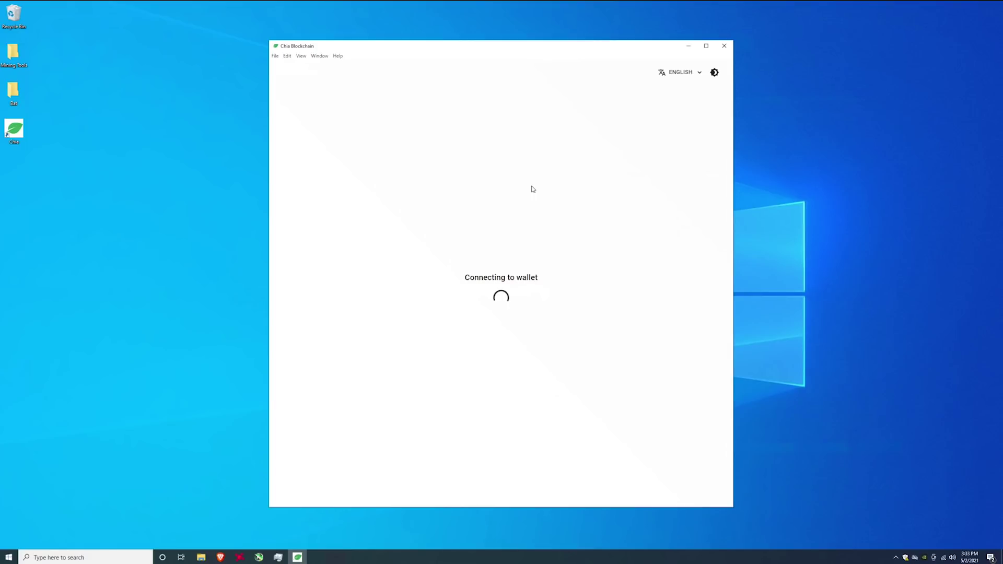
left_click(715, 74)
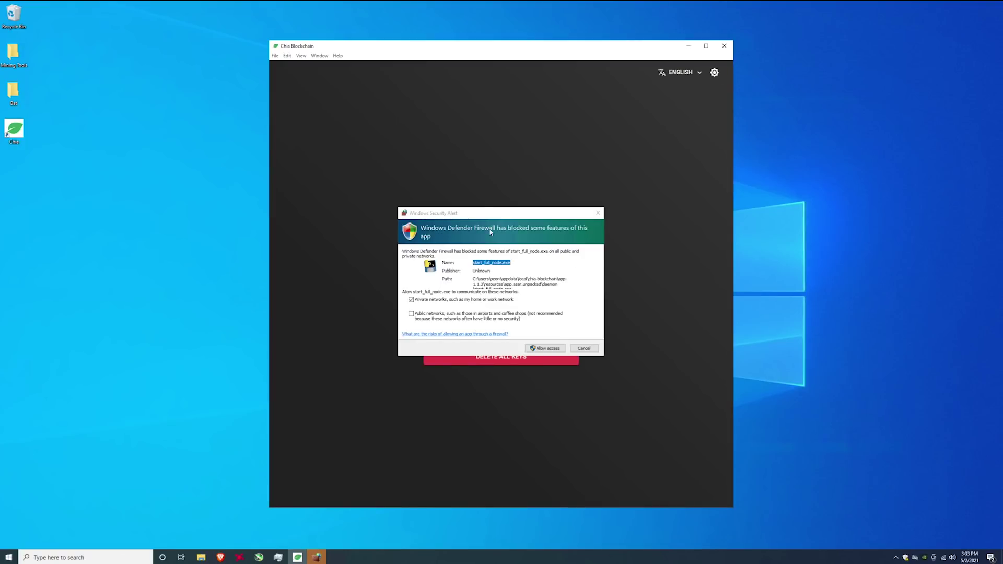
left_click(551, 277)
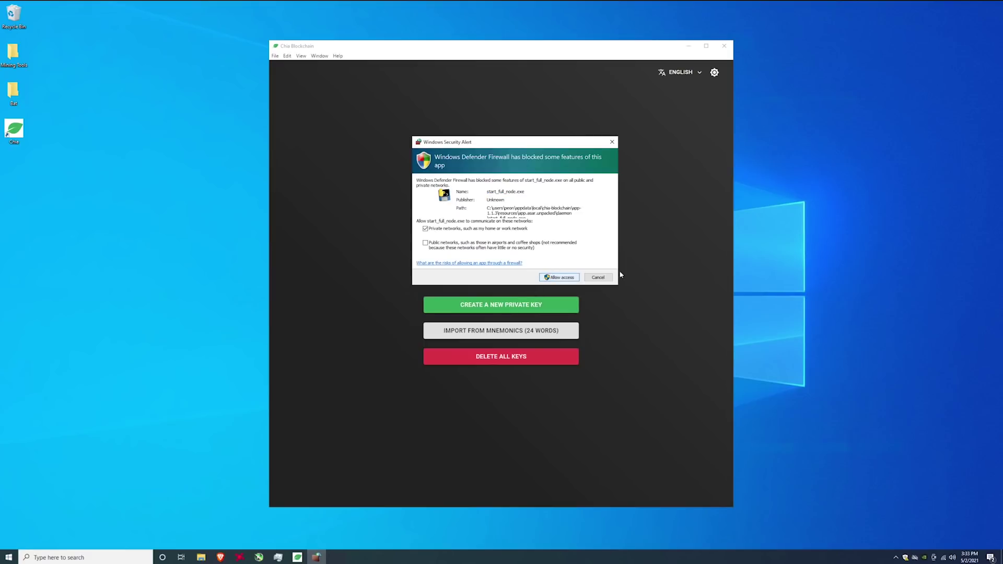
left_click(551, 279)
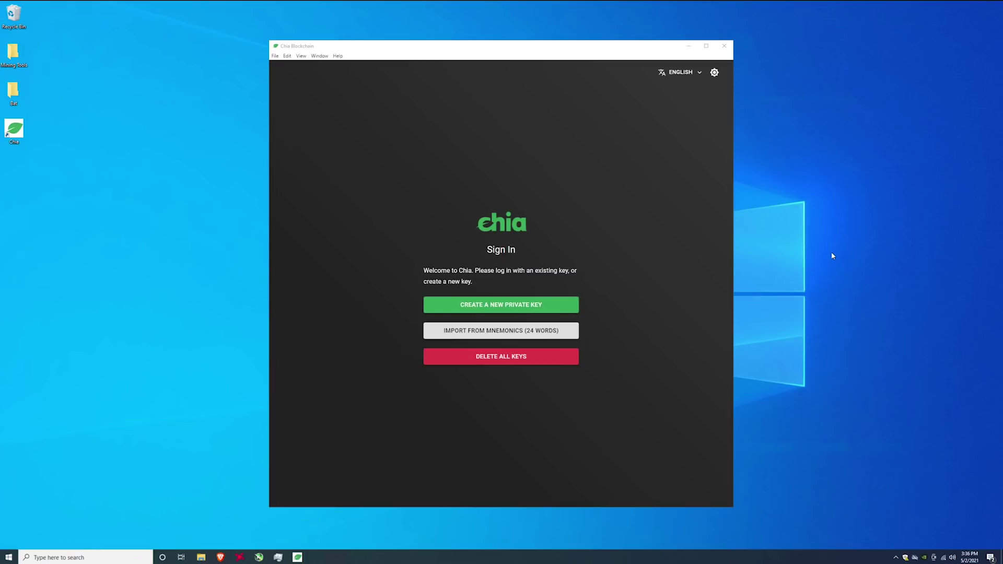
left_click(553, 311)
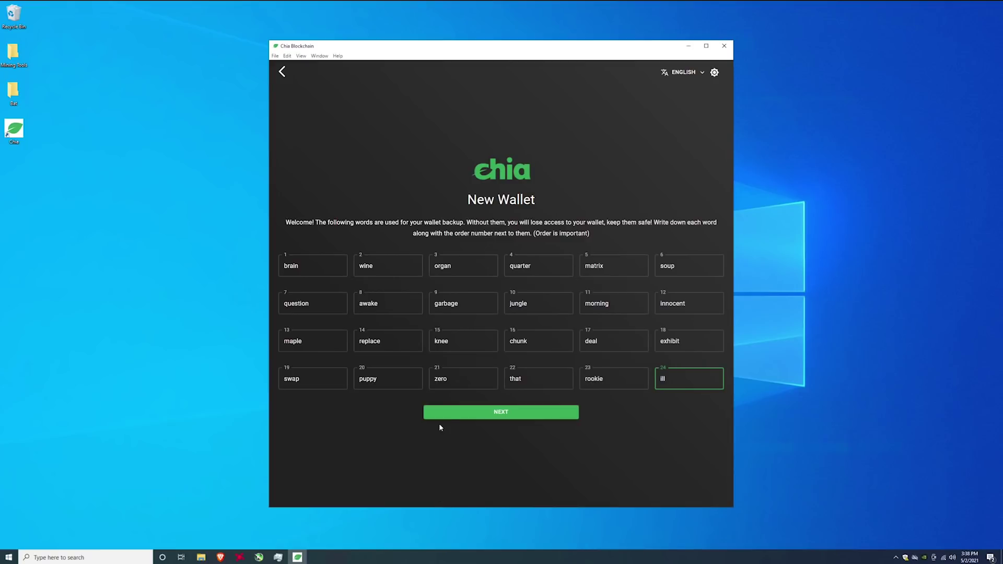
- Accept the 24-word backup phrase and create the new wallet
left_click(450, 414)
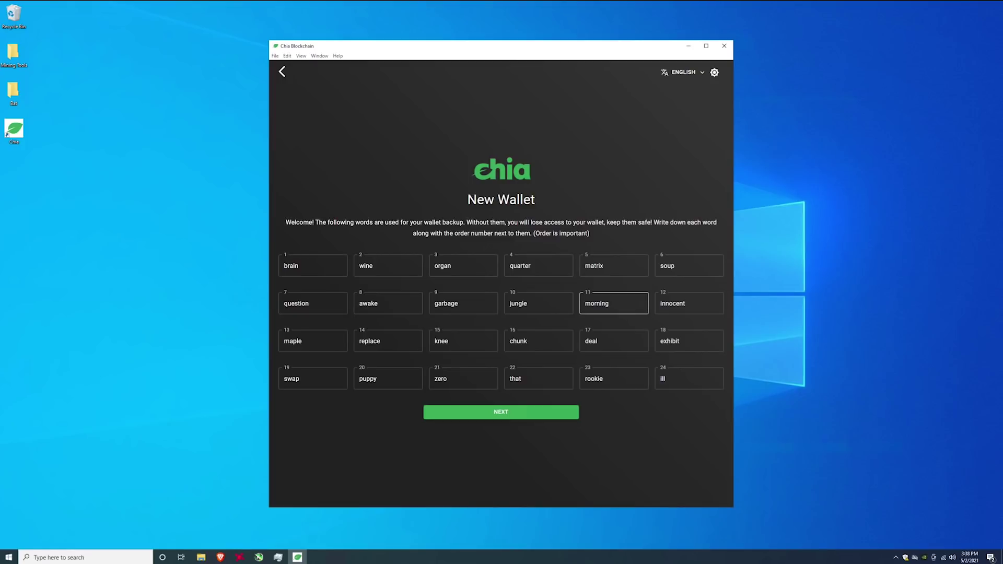
left_click(522, 416)
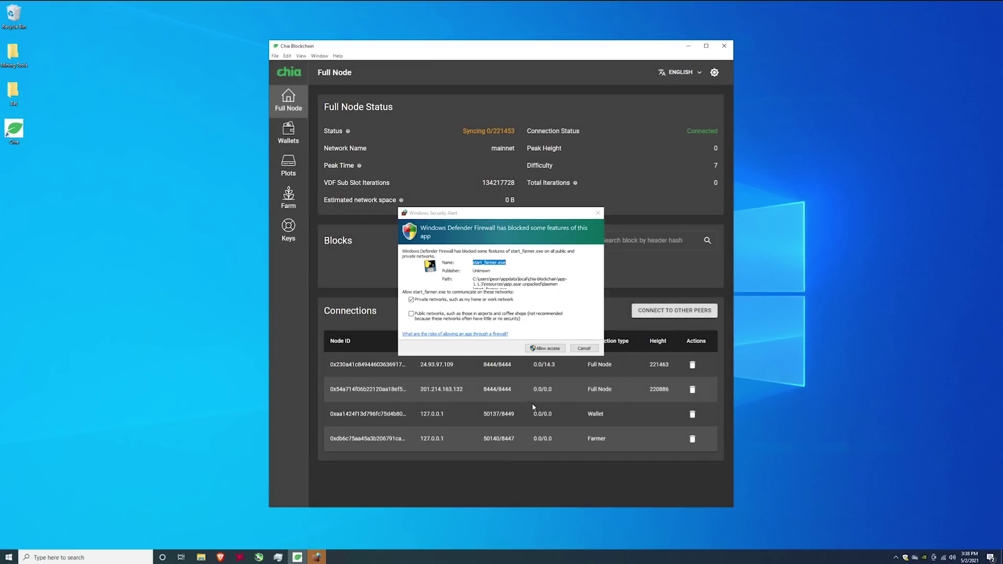
- Allow start_farmer.exe through the firewall, check the Full Node sync, and open the Wallets page
left_click(546, 348)
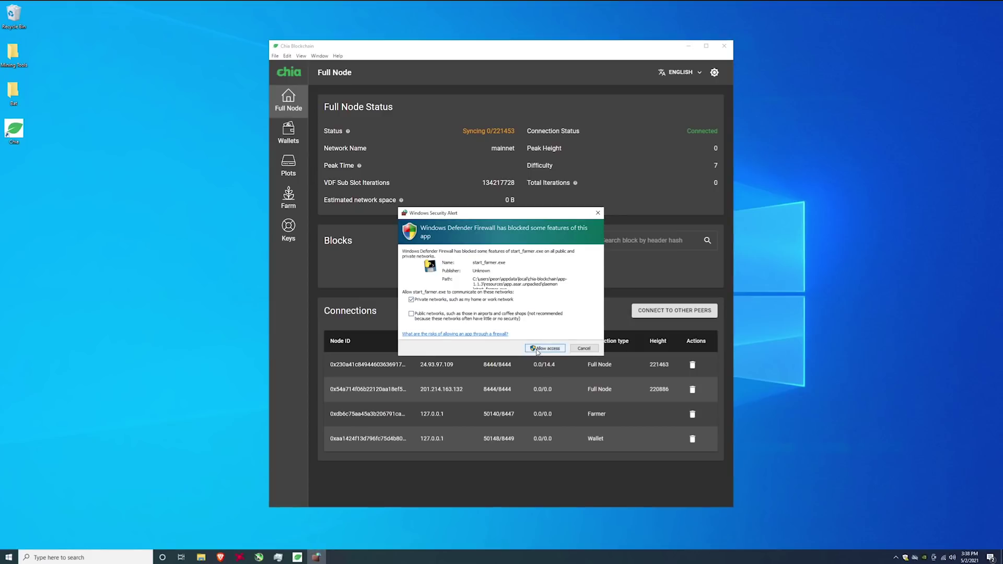
left_click(533, 349)
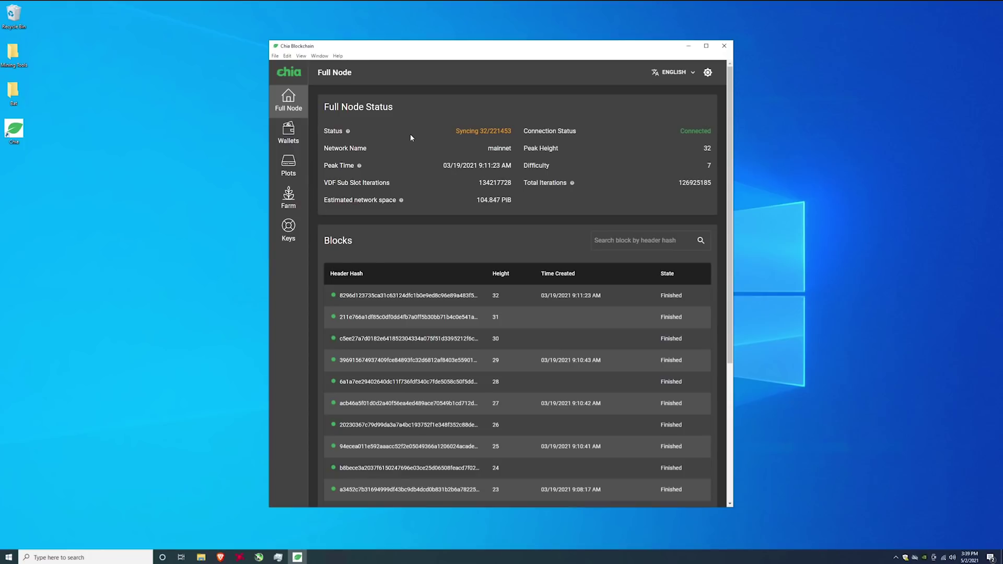
left_click_drag(444, 166, 506, 166)
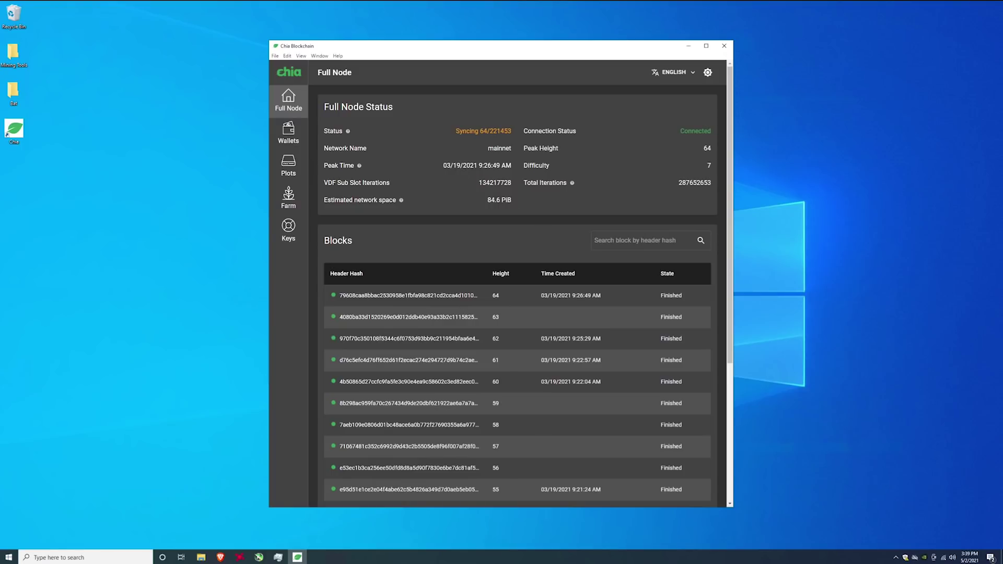
left_click(287, 137)
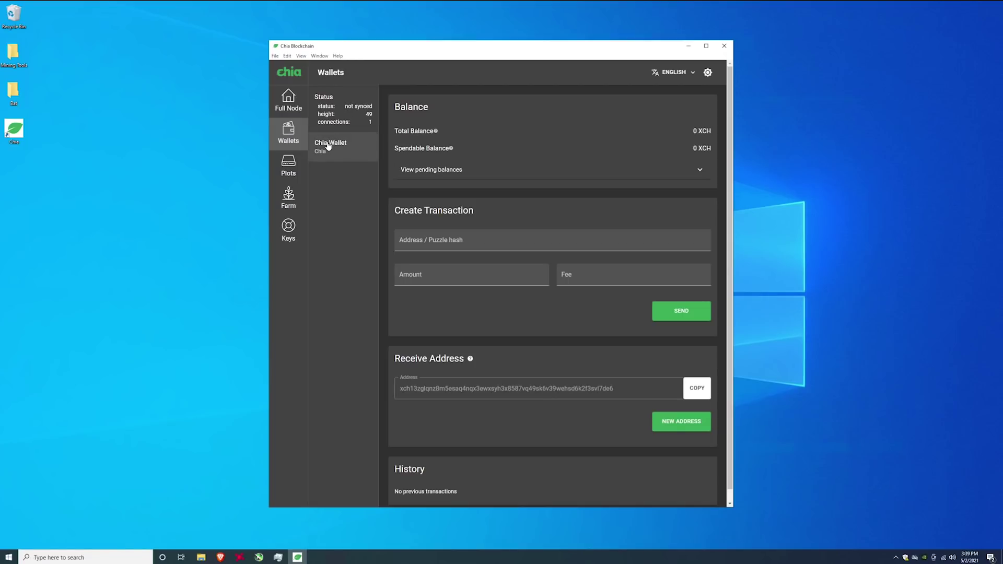
double_click(695, 131)
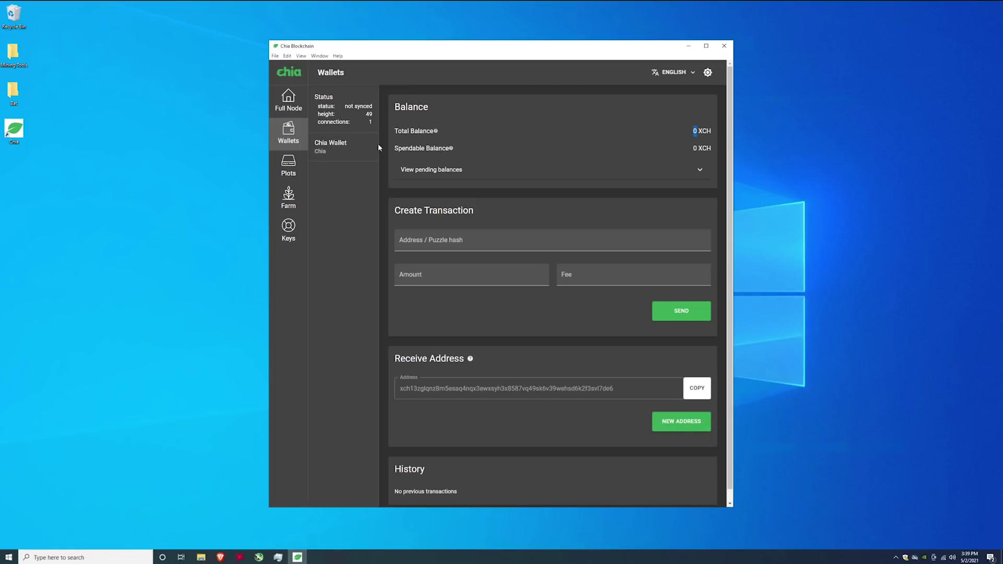
double_click(372, 113)
left_click_drag(373, 115, 351, 116)
double_click(355, 116)
left_click_drag(339, 105, 387, 106)
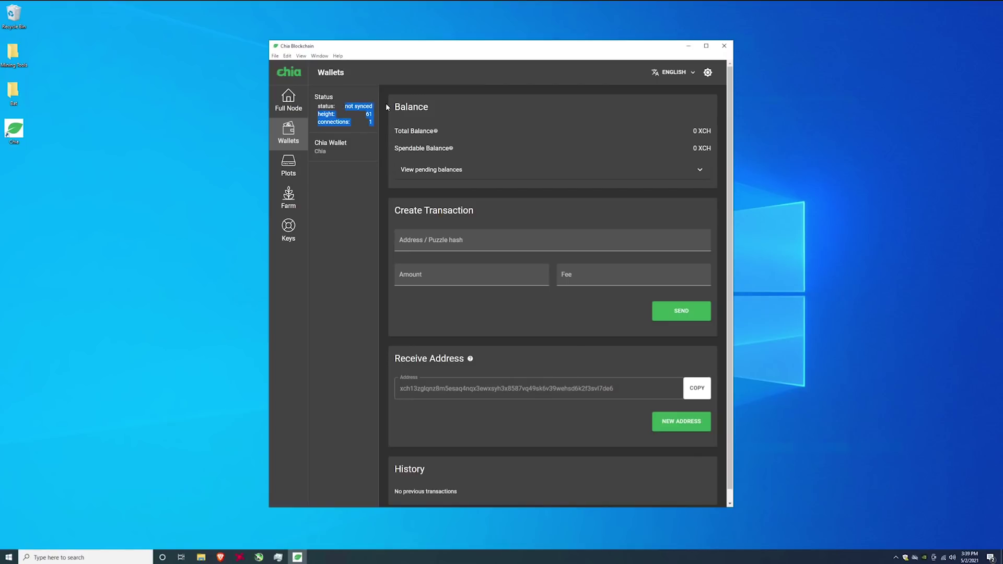
left_click(558, 130)
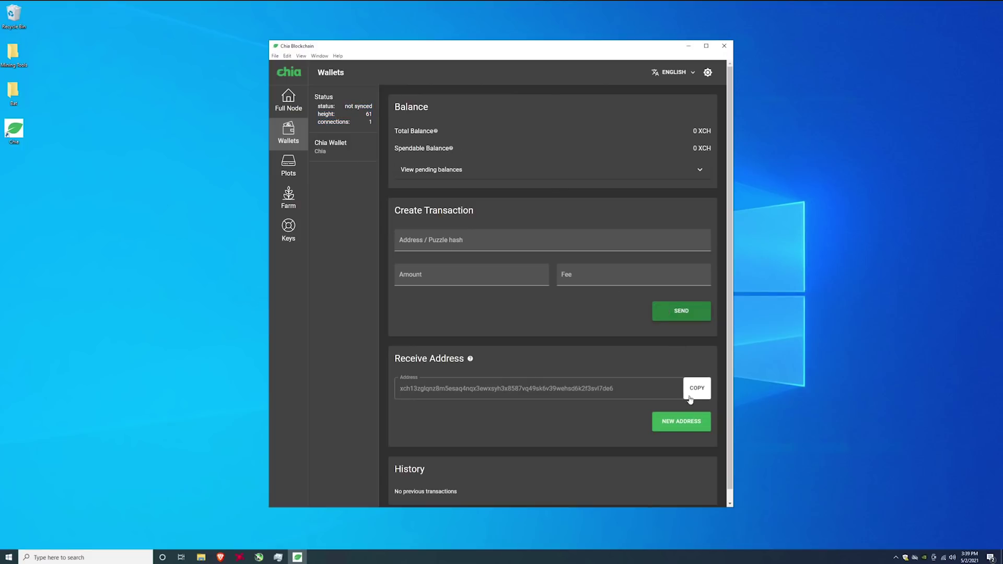
left_click_drag(421, 389, 627, 393)
left_click(624, 390)
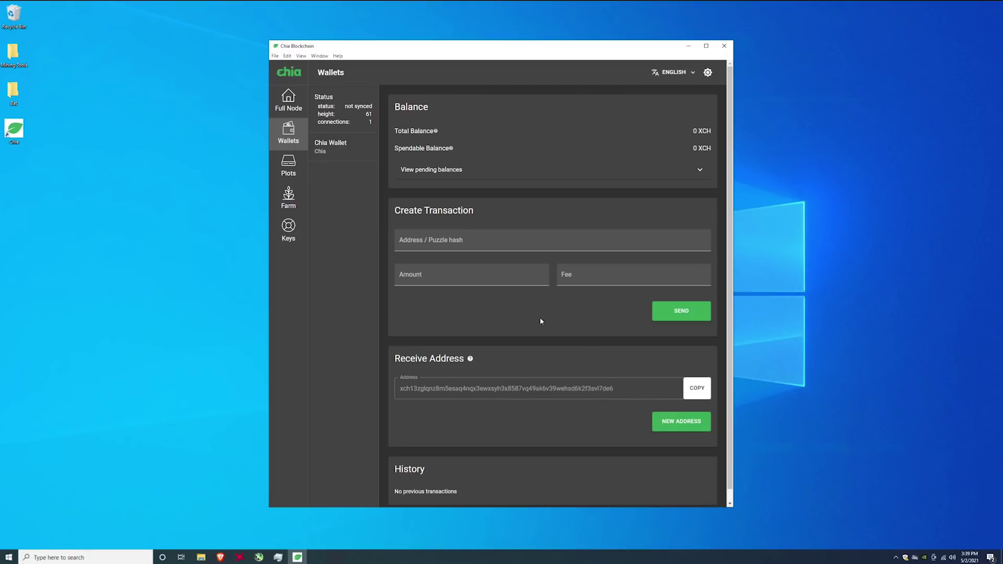
scroll(458, 431, "down", 1)
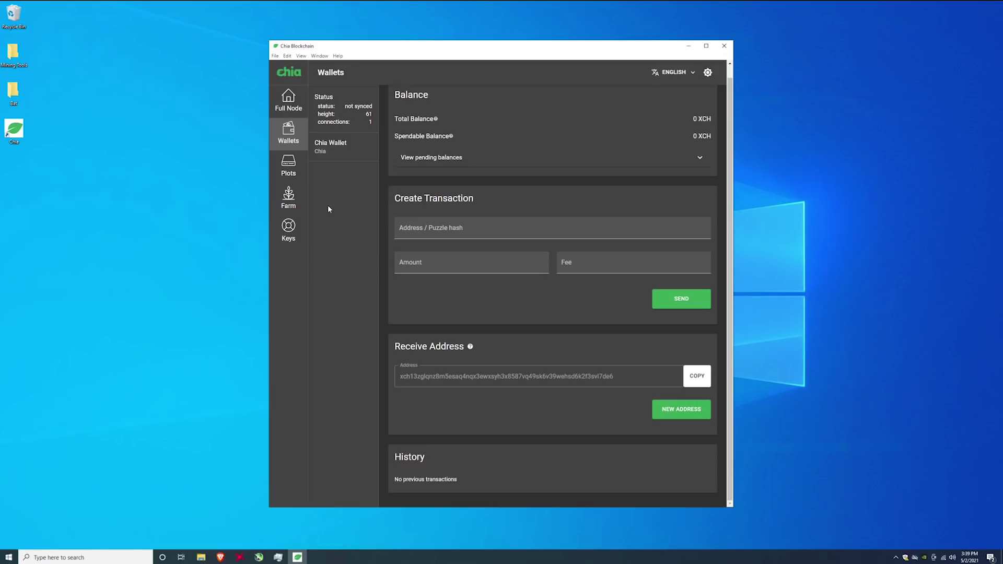
left_click(298, 175)
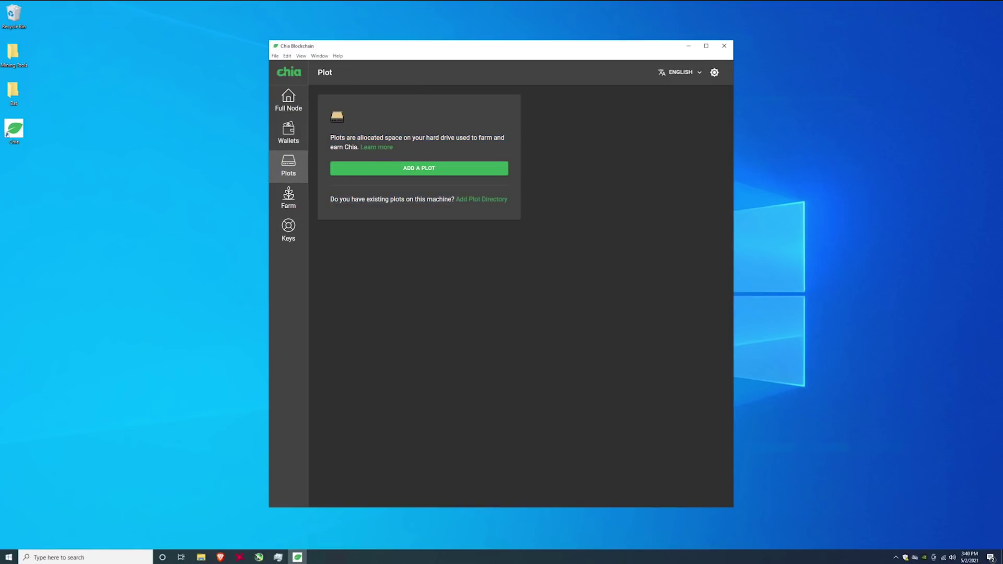
- Read the plots explanation, glance at the Farm overview, and return to the Plots page
left_click_drag(331, 138, 488, 141)
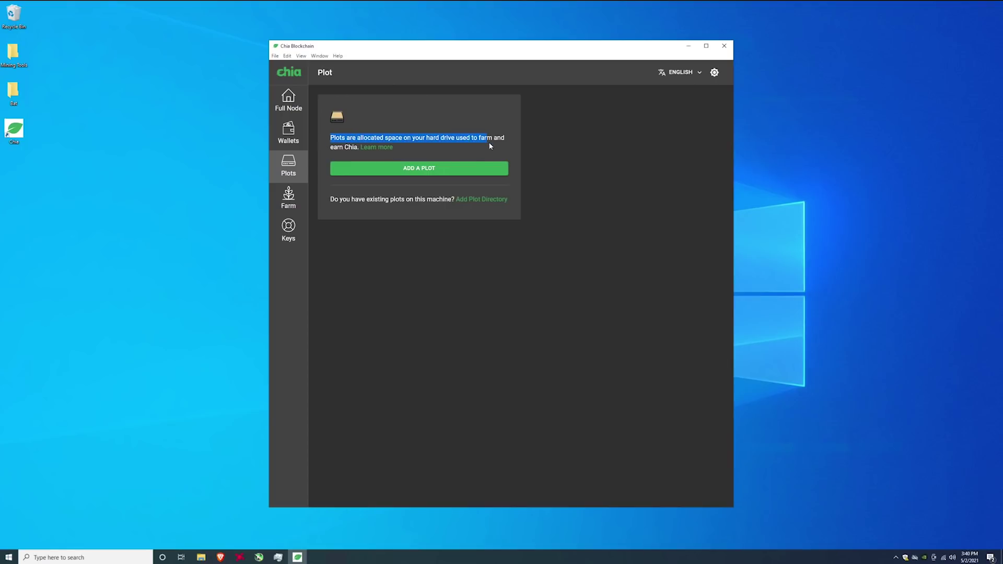
left_click(305, 198)
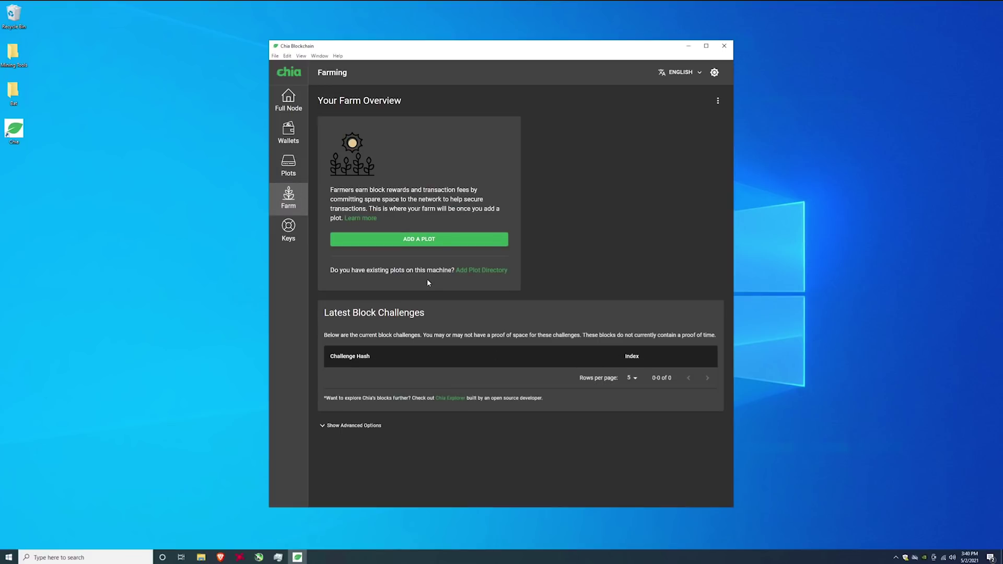
left_click(297, 169)
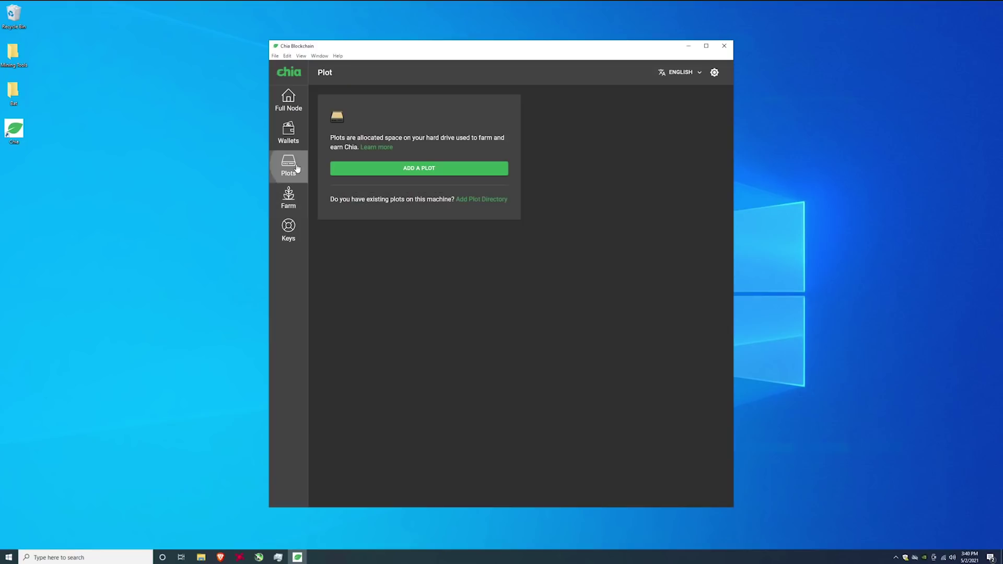
- Start a new plot in an enlarged app window with plot size 101.4GiB (k=32)
left_click(385, 169)
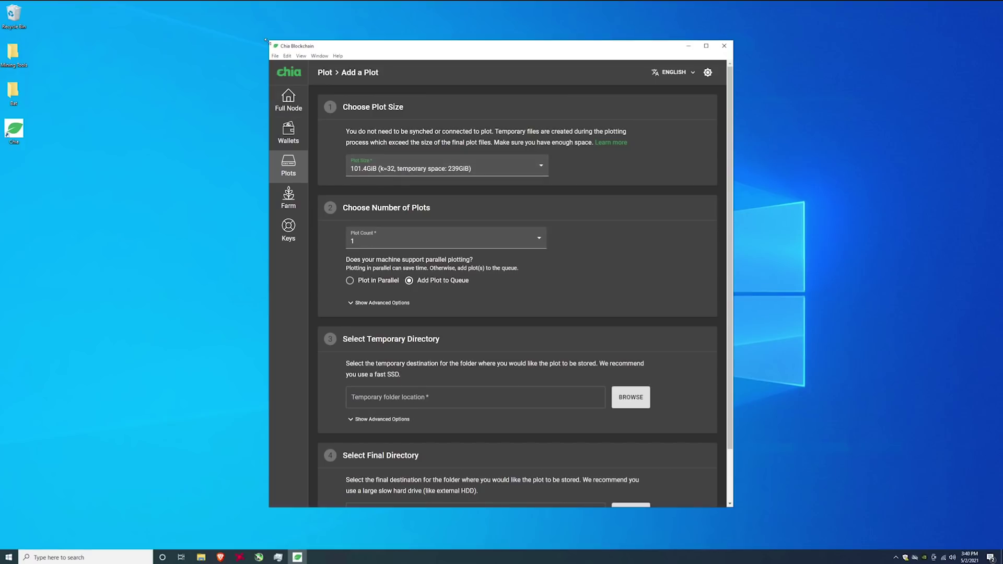
left_click_drag(270, 40, 183, 7)
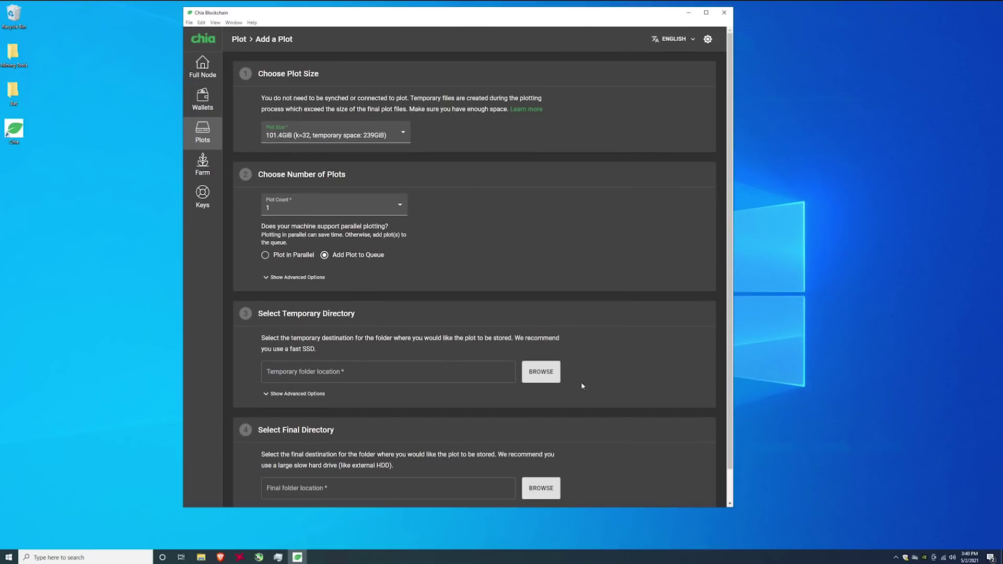
left_click_drag(734, 511, 840, 541)
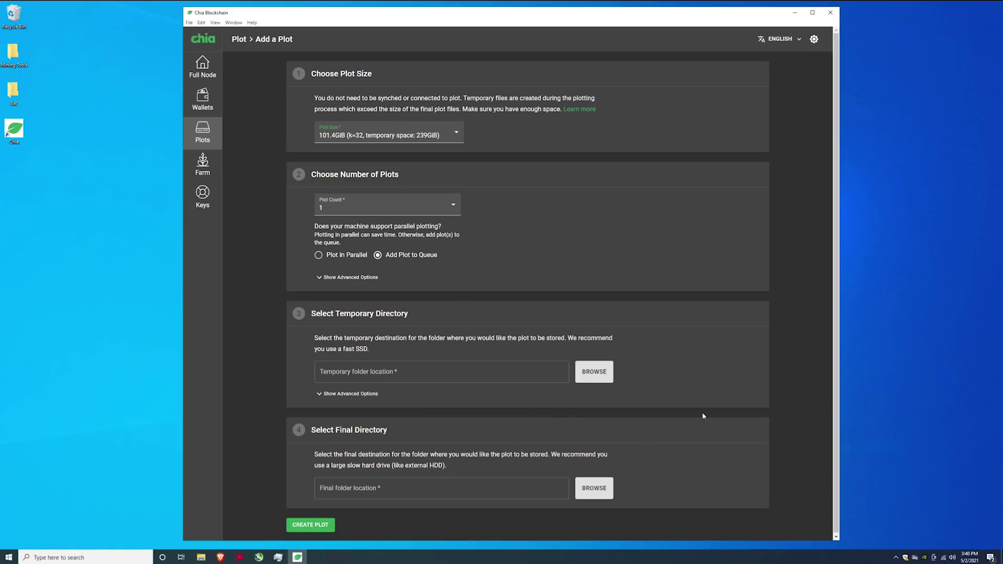
left_click(427, 135)
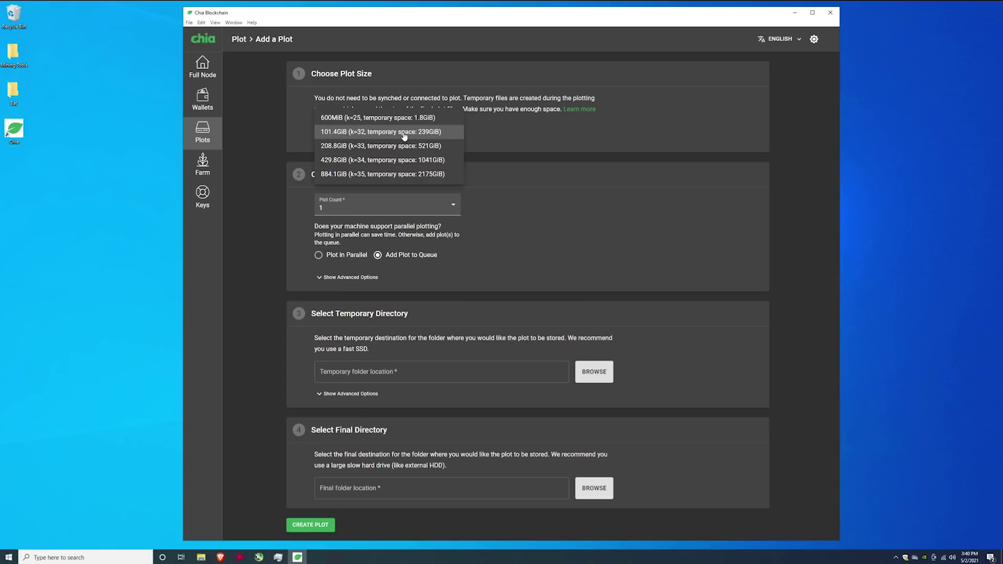
left_click(404, 133)
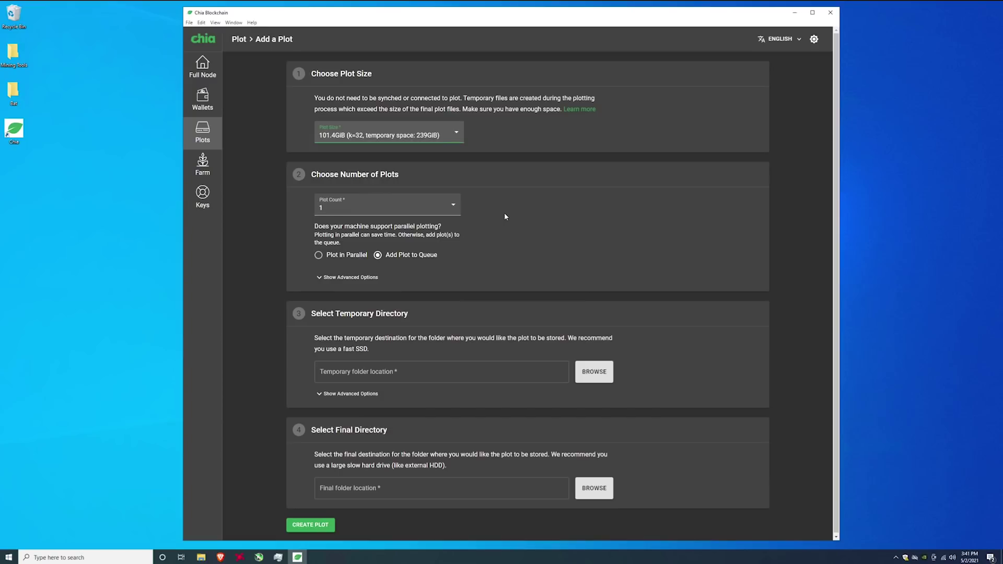
- Explore the advanced RAM max usage and thread fields, then leave the form for the Wallets page
left_click(358, 280)
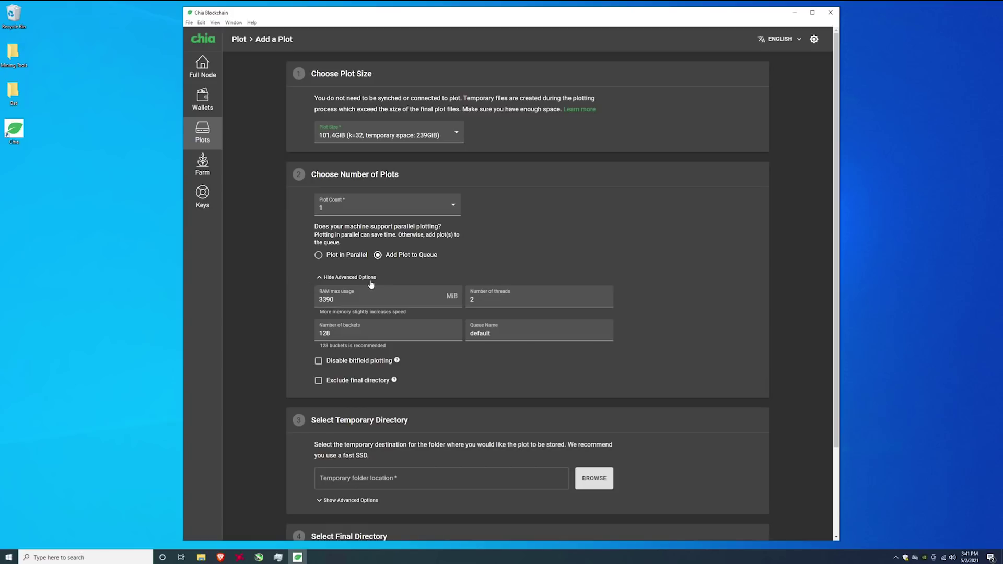
double_click(326, 299)
key("Tab")
key("shift+Tab")
scroll(645, 260, "down", 1)
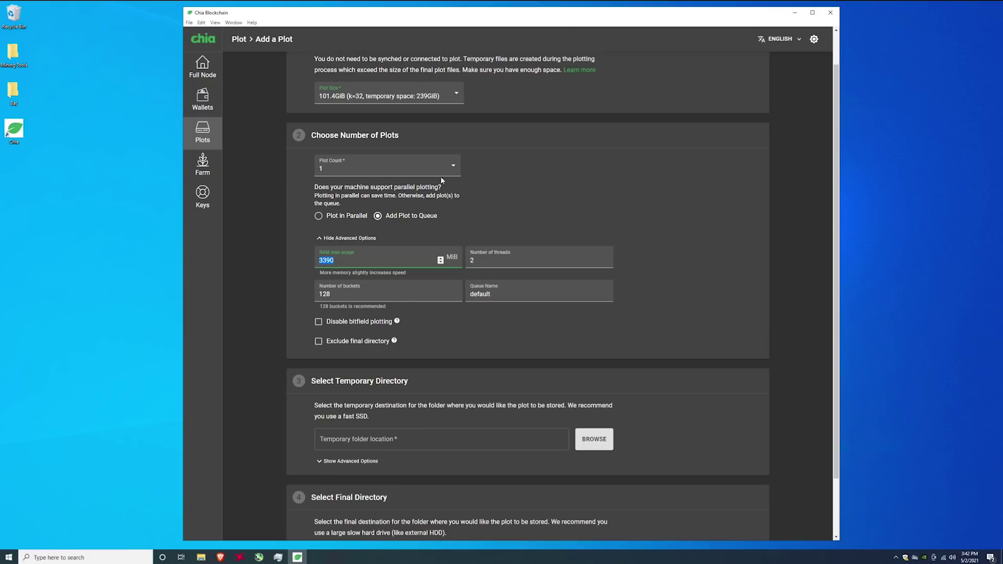
key("Up")
scroll(380, 194, "up", 1)
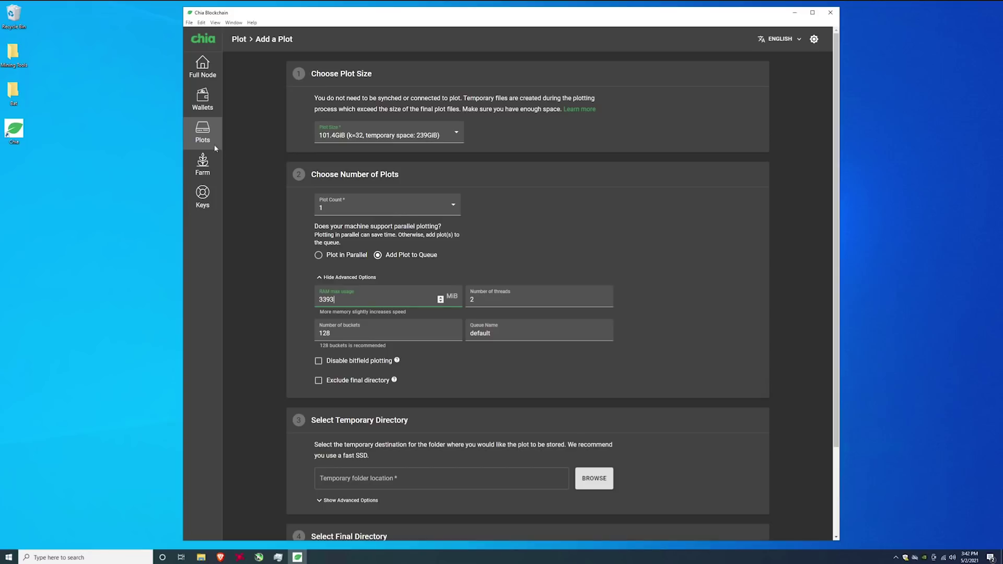
left_click(203, 100)
- Return to the Plot page and open a fresh Add a Plot form, reviewing its temporary directory section
left_click(204, 132)
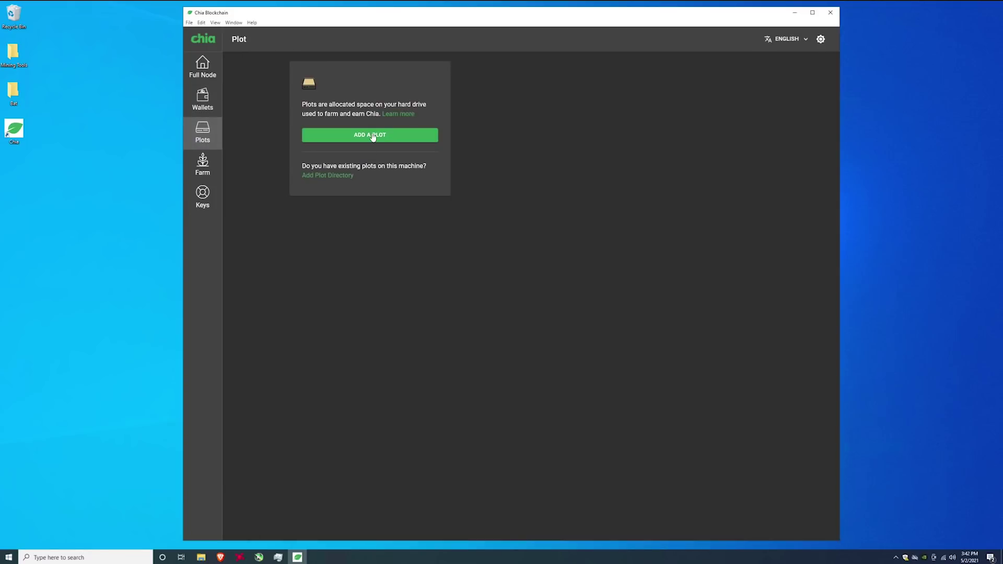
left_click(373, 136)
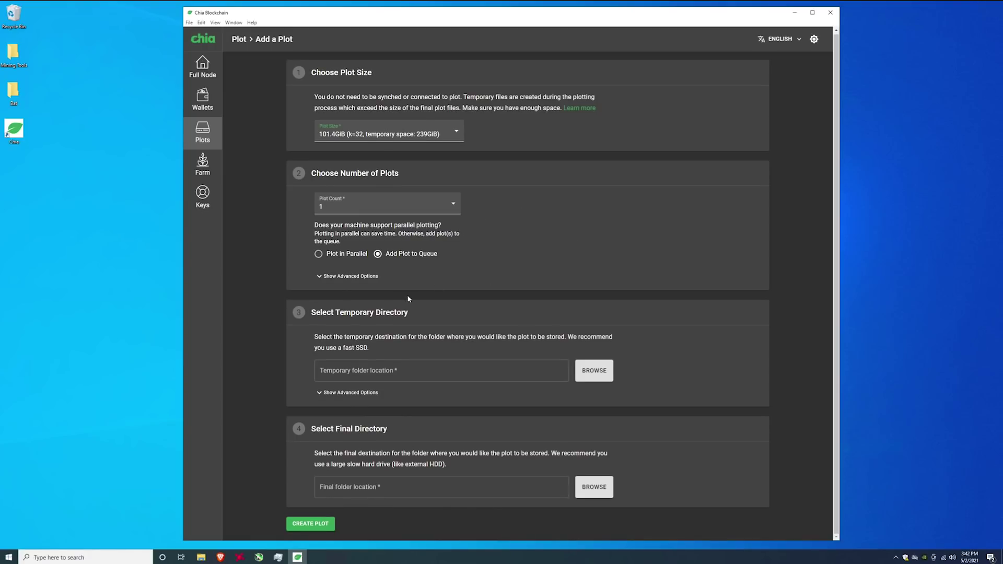
left_click_drag(328, 313, 460, 334)
left_click(459, 334)
- From the temporary directory browser, create two new folders on drive D: named Temp and Chia
left_click(590, 368)
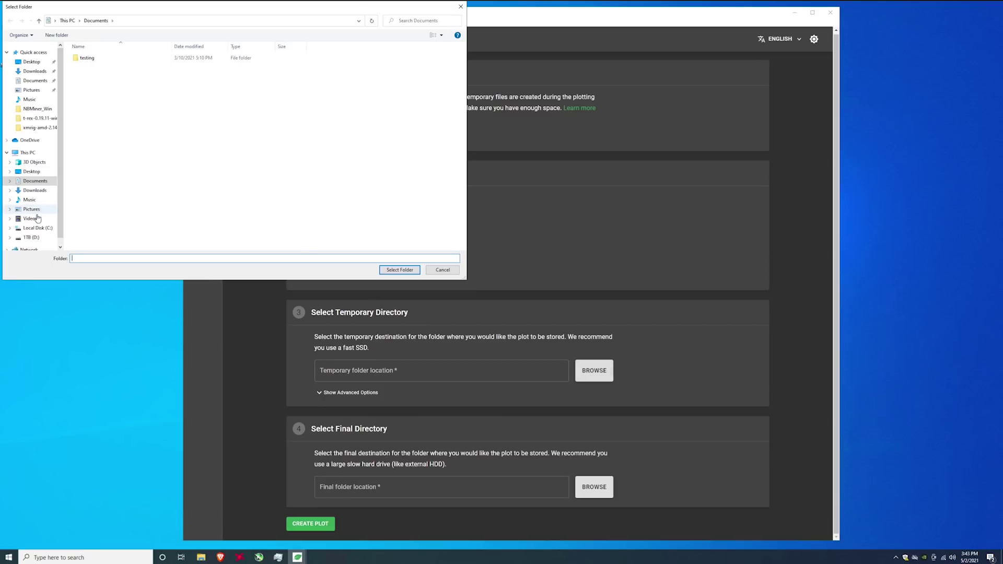
left_click(35, 239)
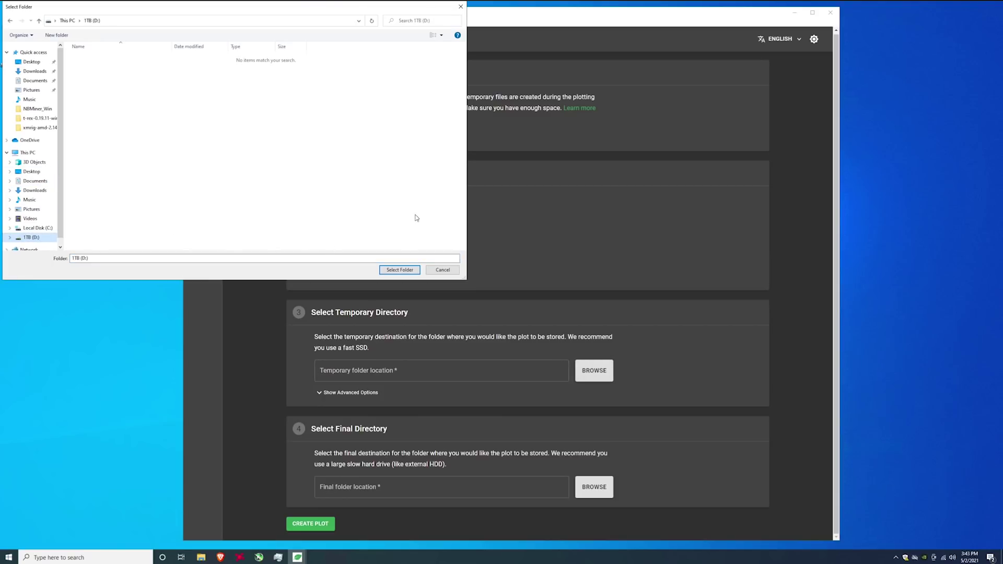
left_click(45, 37)
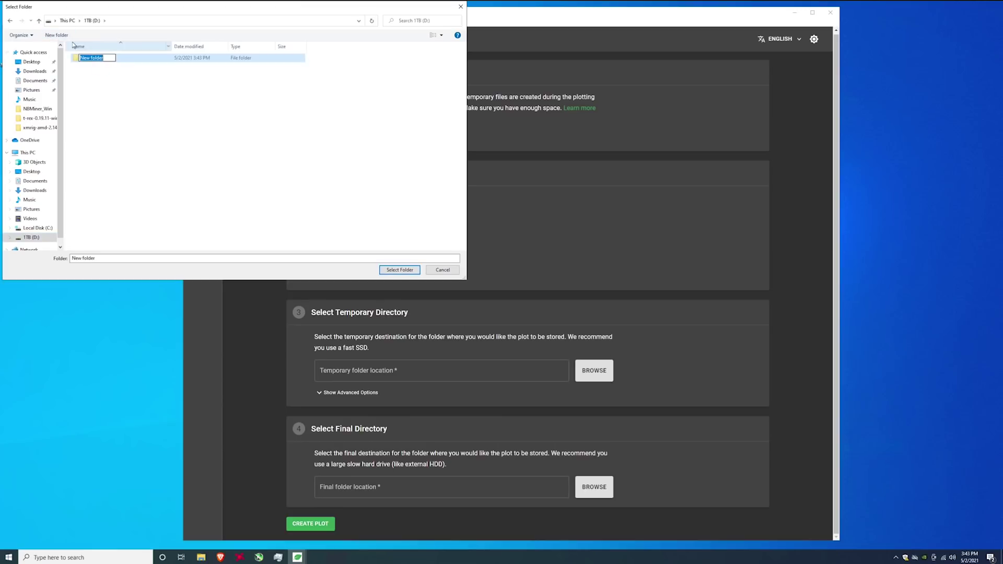
left_click(57, 35)
left_click(99, 58)
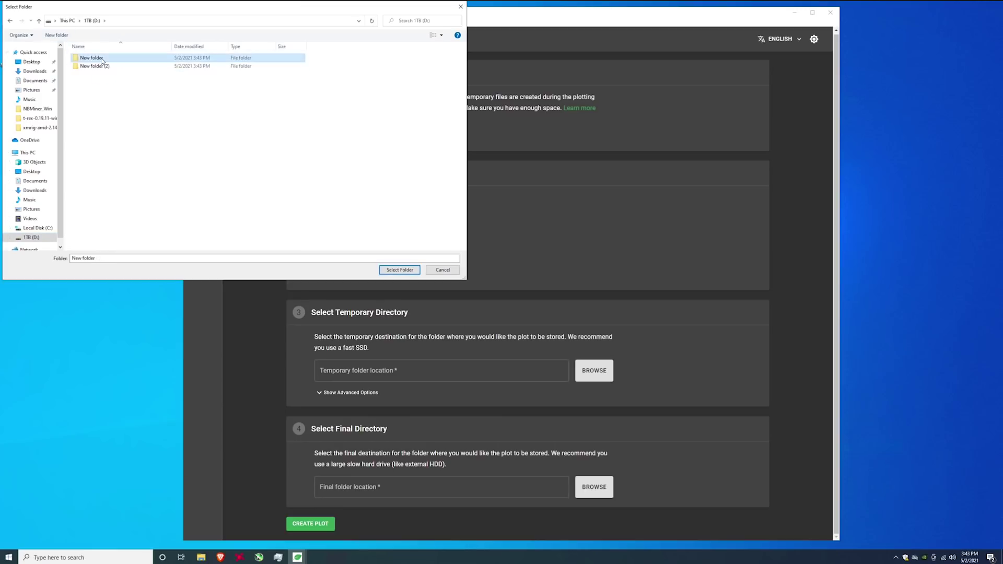
right_click(99, 55)
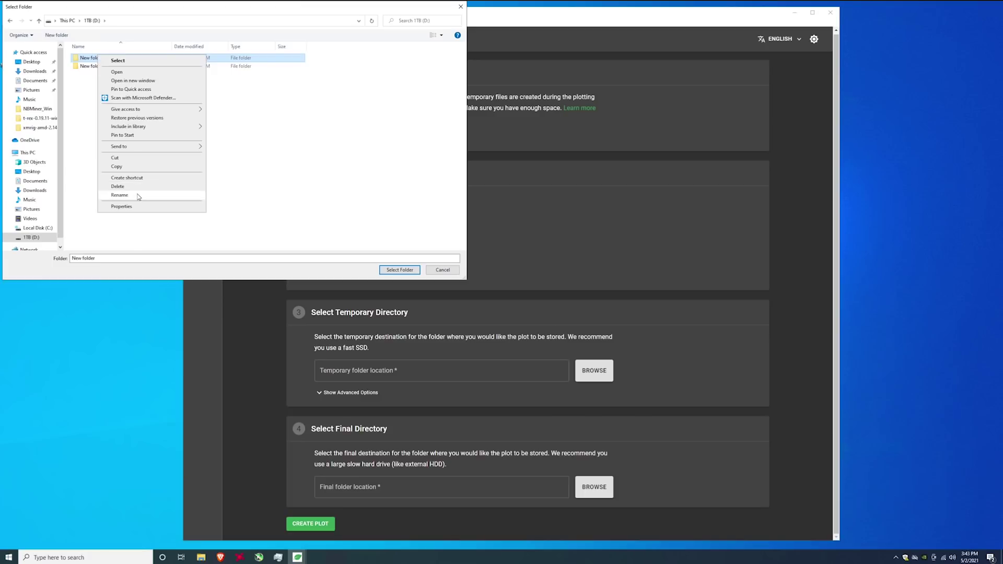
left_click(120, 195)
type("Temp")
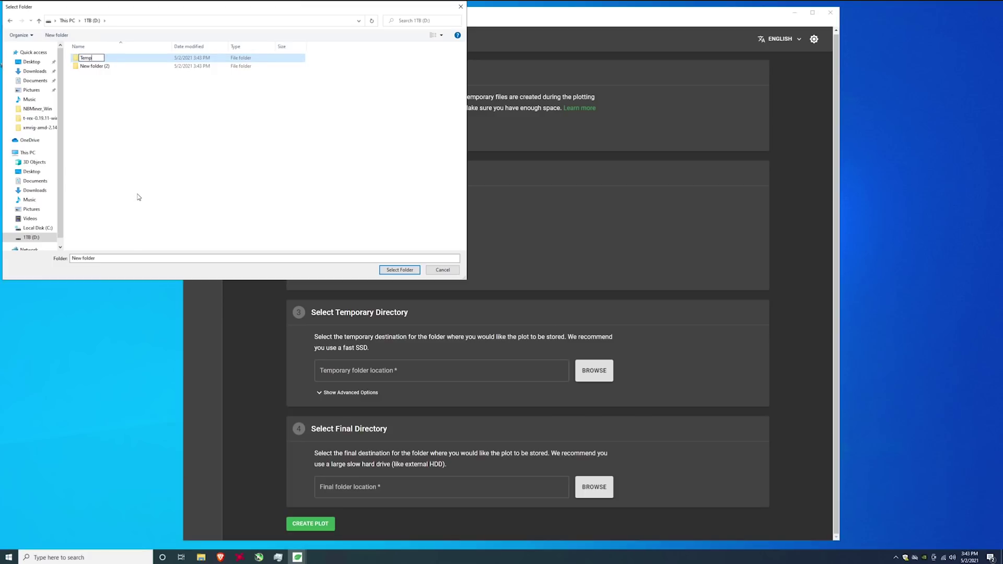
key("Return")
left_click(100, 67)
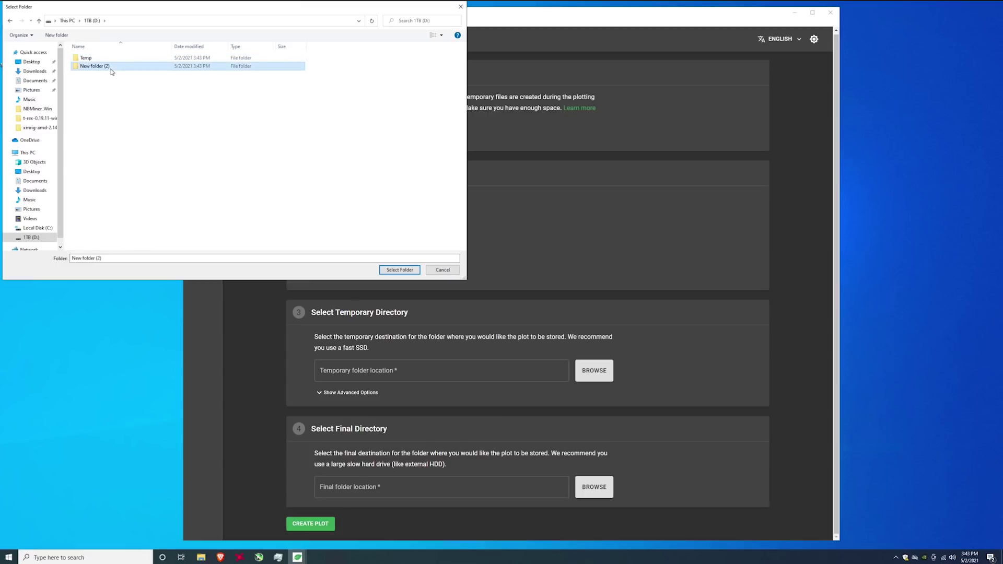
right_click(110, 66)
left_click(144, 211)
type("Chia")
key("Return")
- Set D:\Temp as the temporary directory and D:\Chia as the final plot directory
left_click(92, 58)
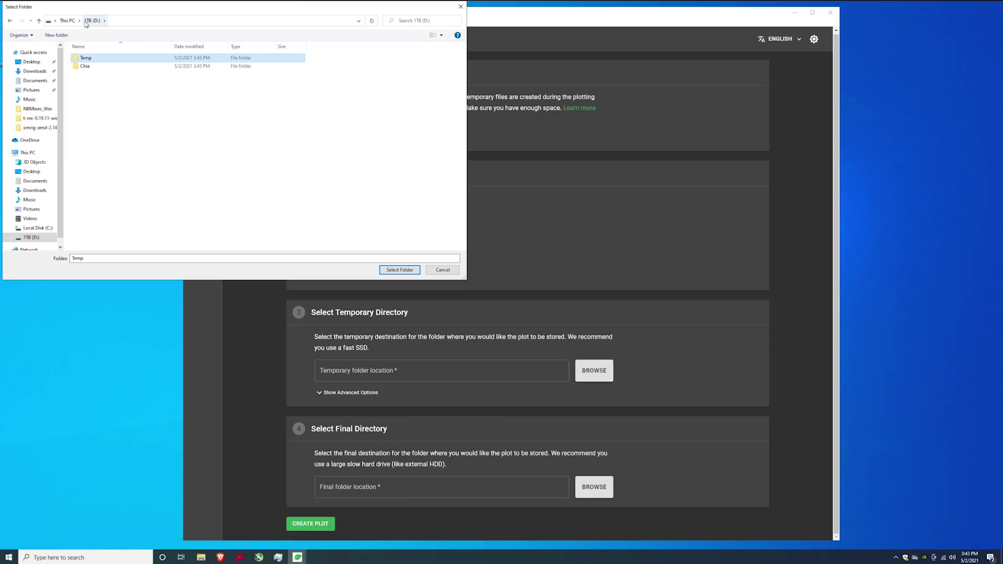
left_click(391, 272)
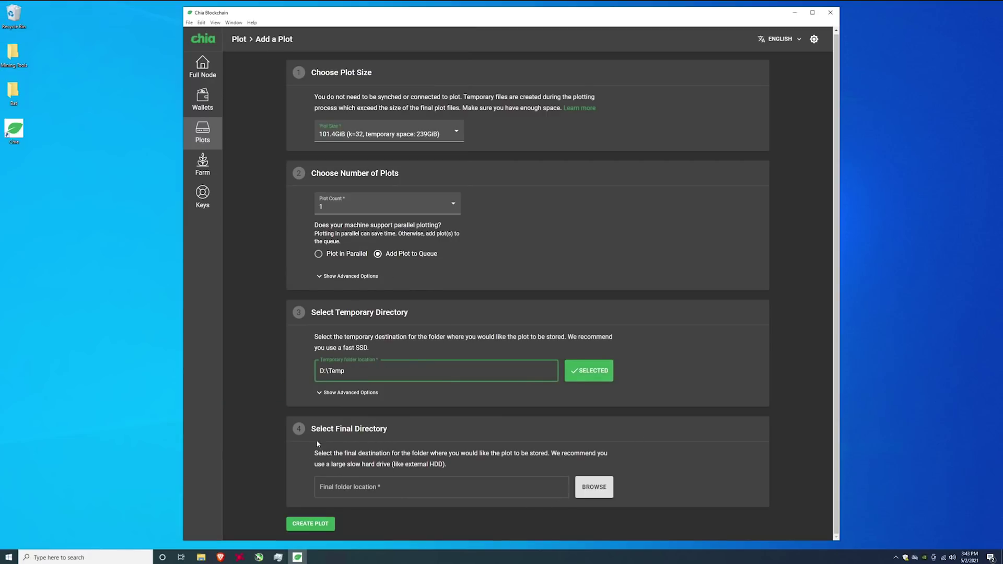
left_click_drag(312, 431, 407, 434)
left_click(593, 487)
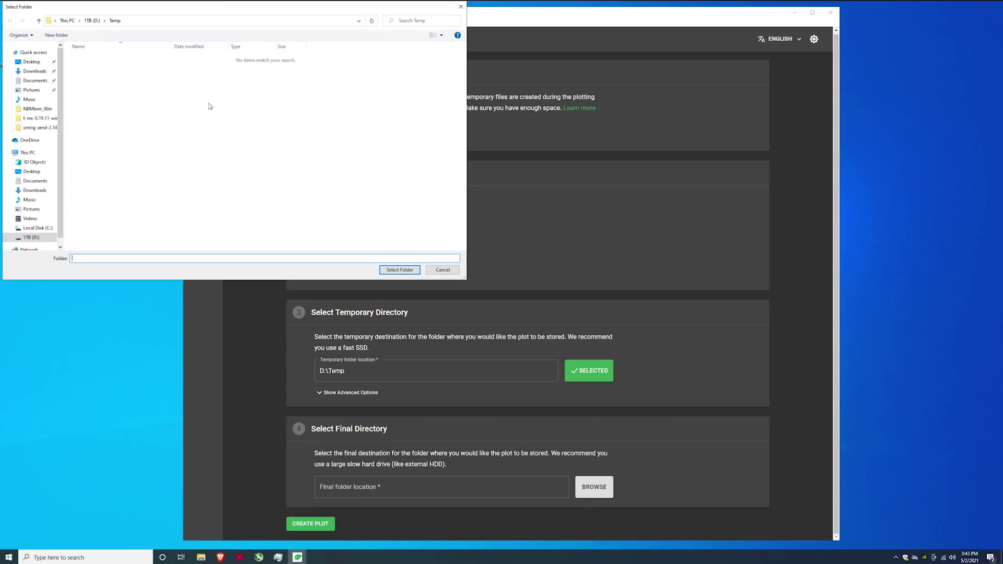
left_click(97, 24)
left_click(86, 58)
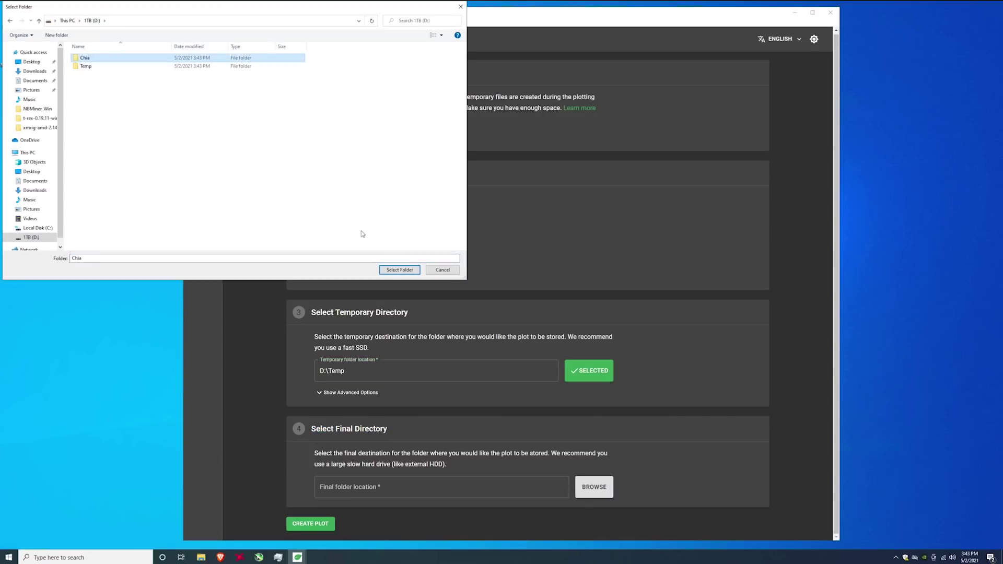
left_click(399, 270)
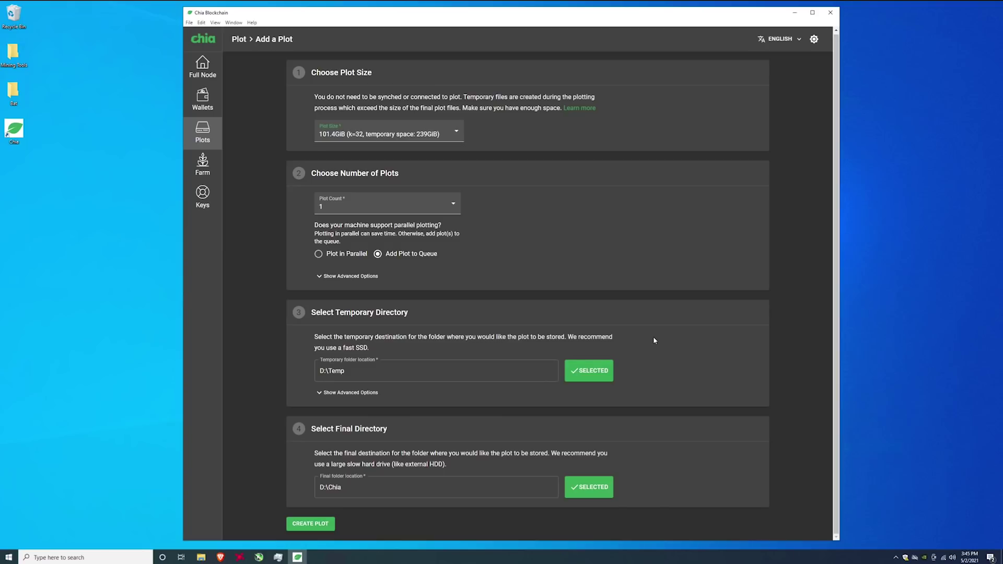
left_click(340, 371)
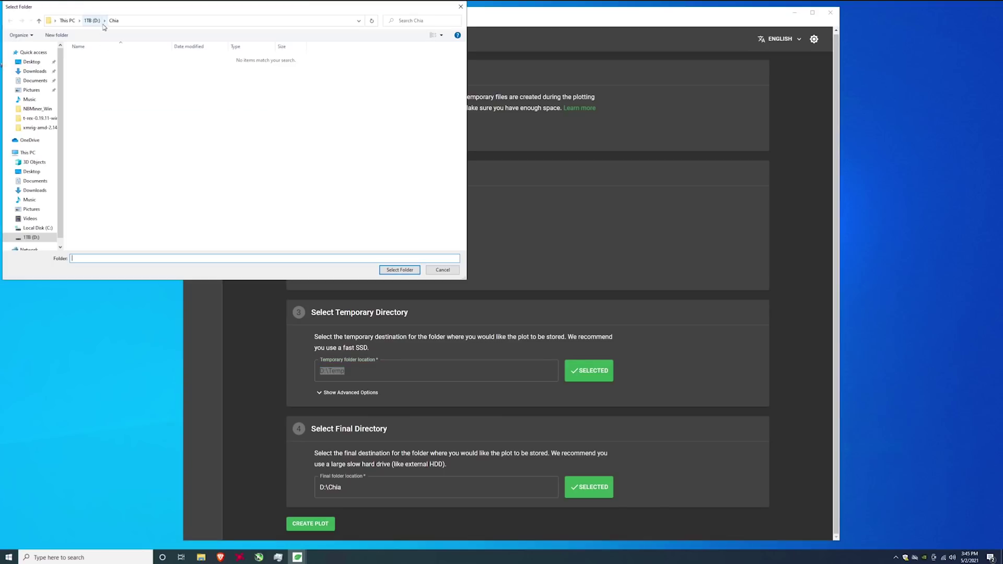
left_click(442, 269)
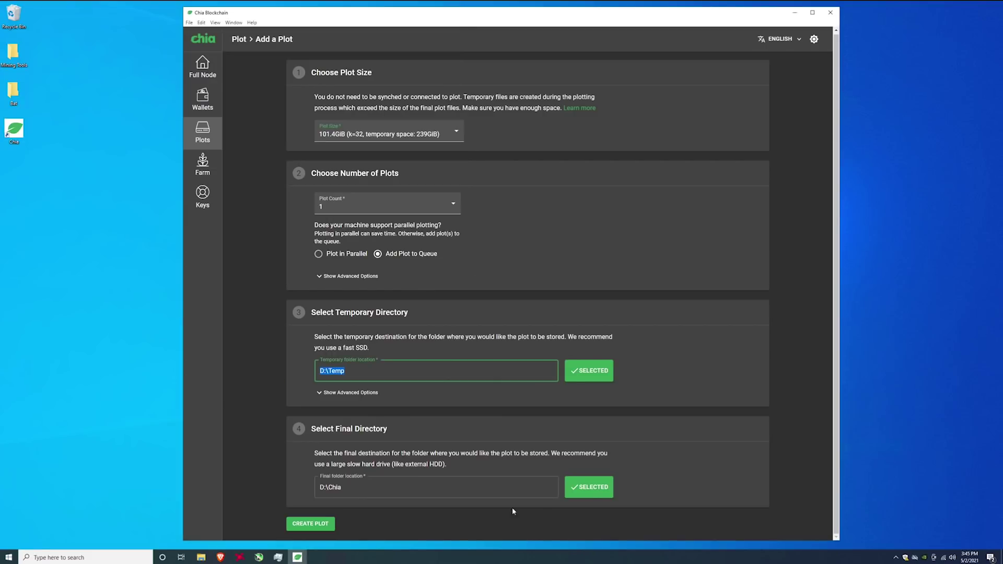
left_click(593, 488)
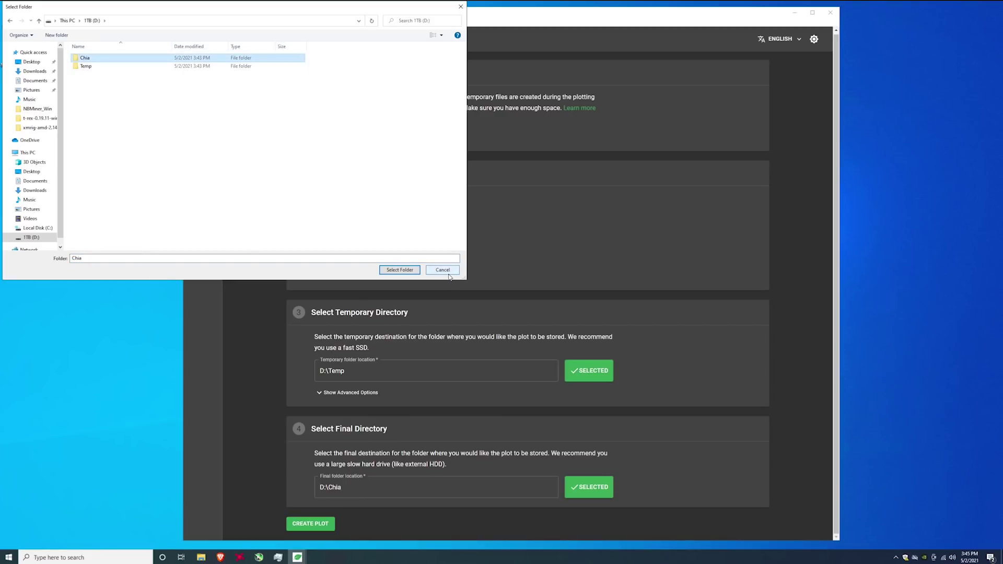
left_click(443, 270)
left_click(449, 277)
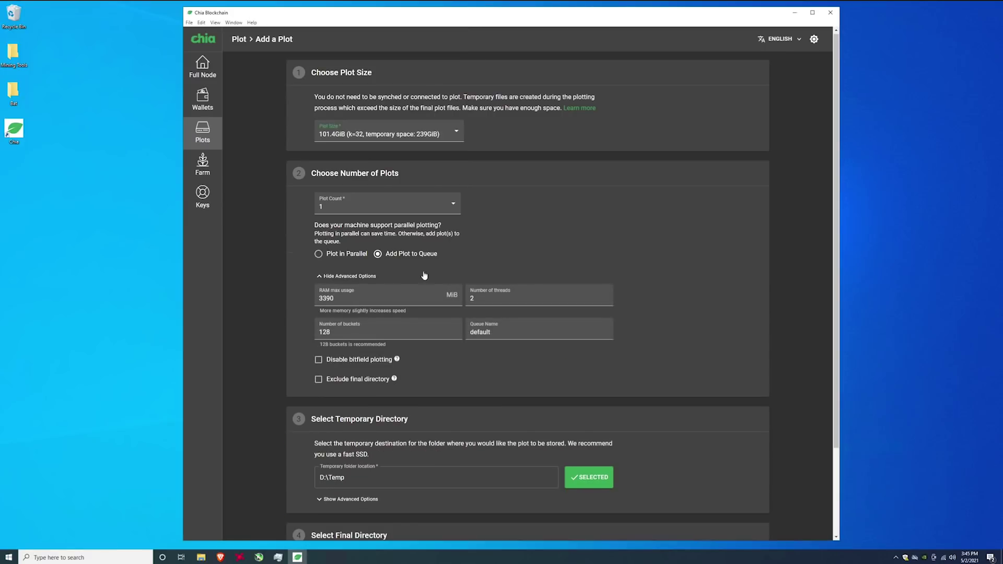
left_click(449, 277)
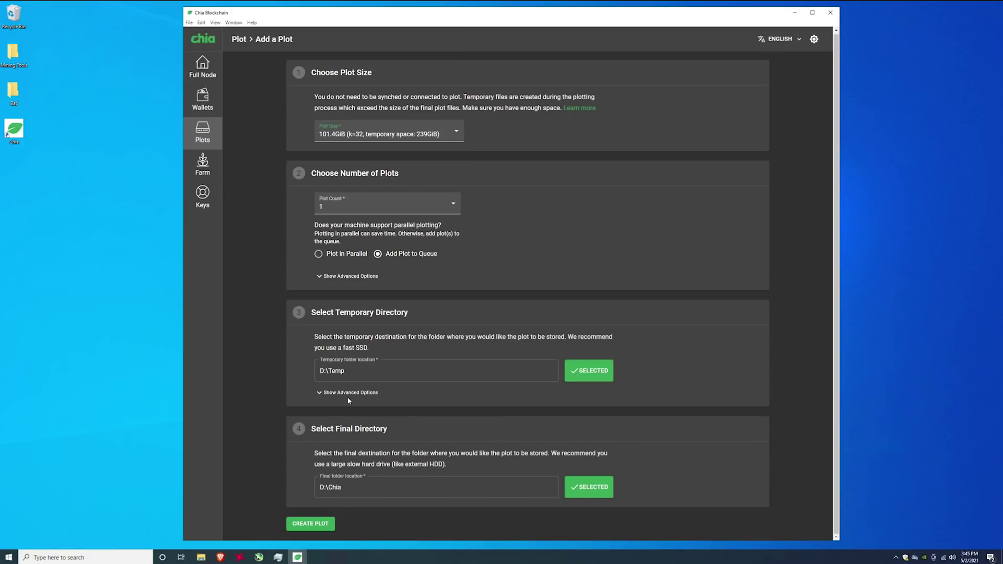
left_click(320, 376)
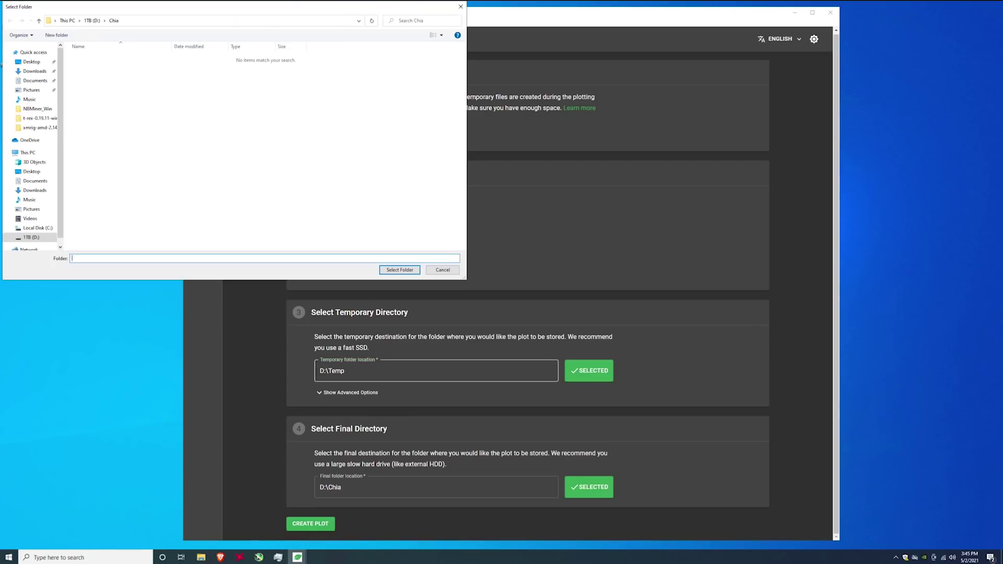
left_click(443, 270)
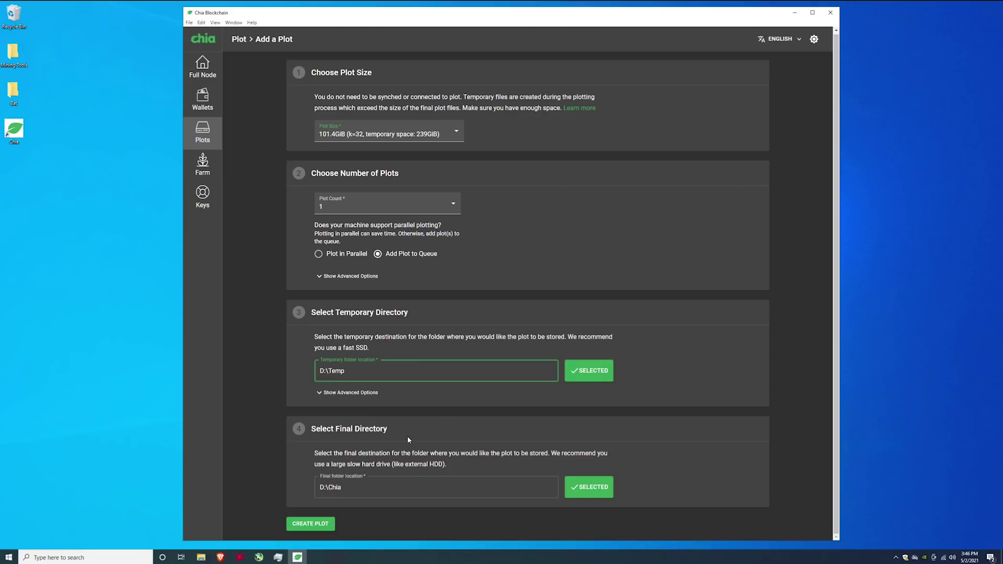
left_click(320, 525)
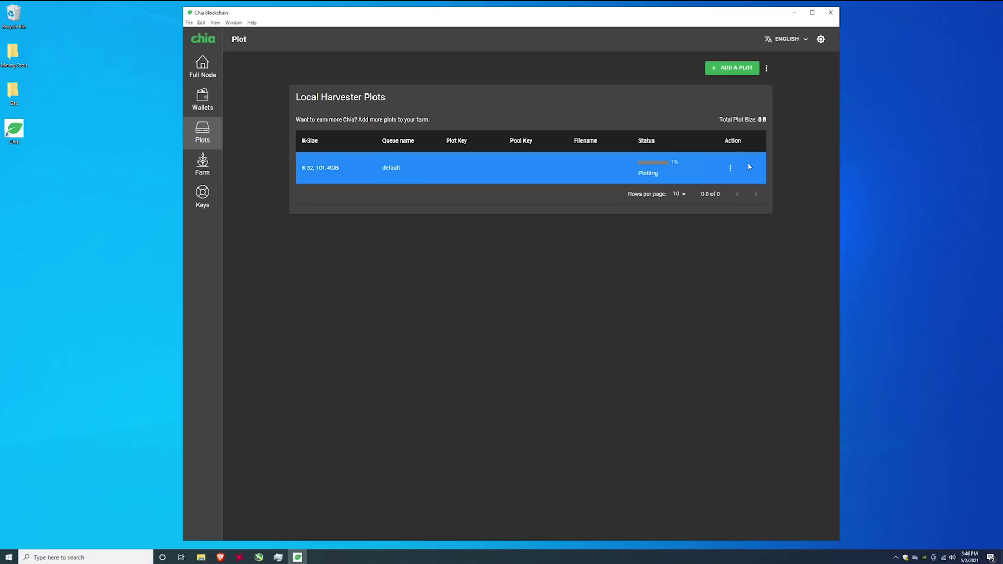
- View the plotting k32 plot's log, close it, and launch Task Manager from the taskbar
left_click(731, 168)
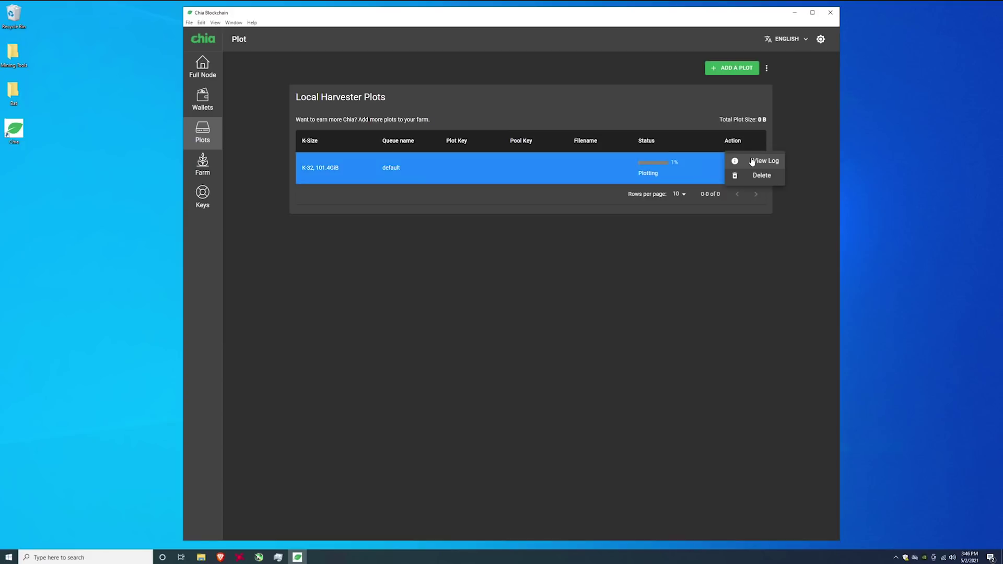
left_click(753, 162)
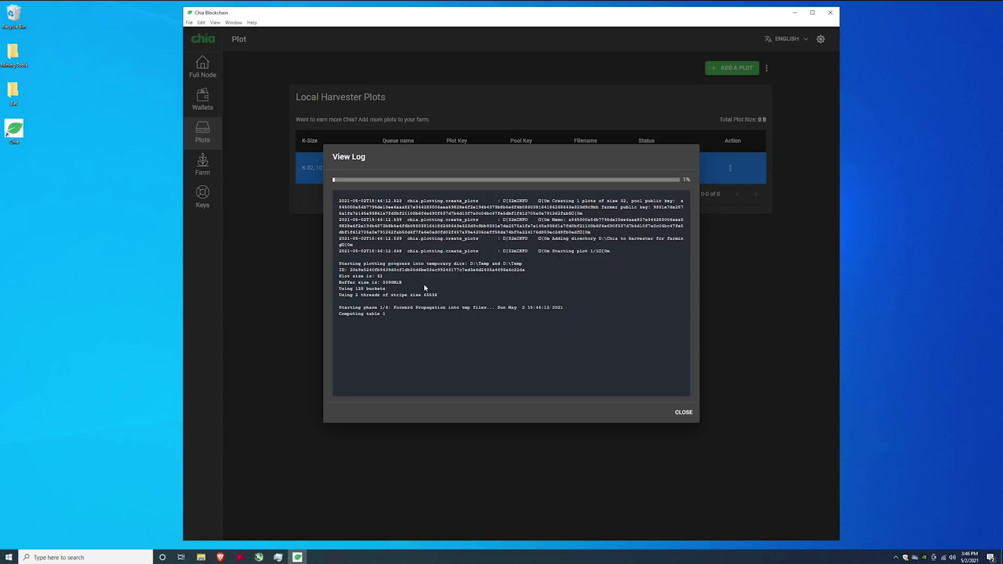
left_click_drag(356, 308, 527, 327)
left_click(527, 329)
left_click(683, 414)
right_click(335, 557)
left_click(346, 520)
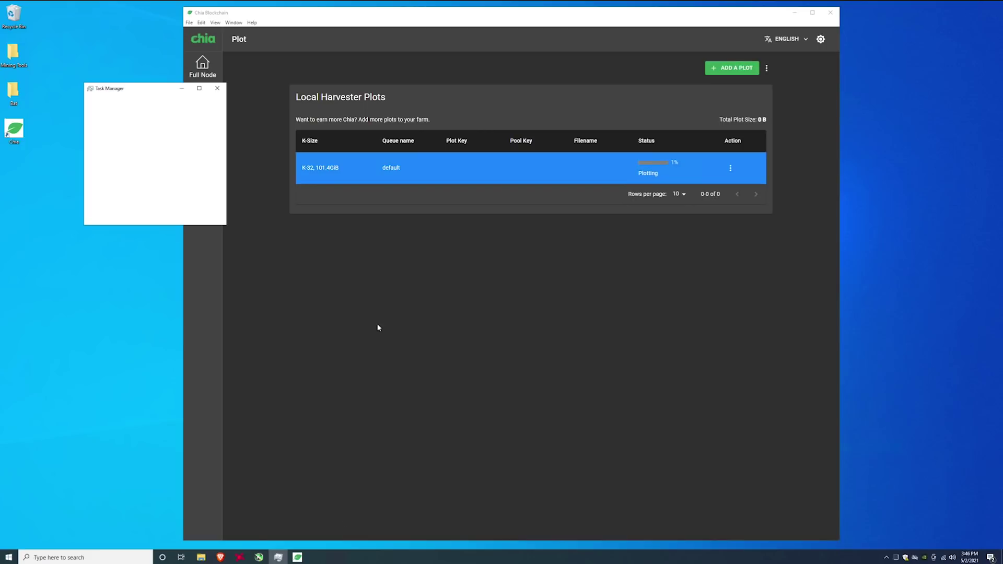
- Expand Task Manager to full details, widen it, and show Disk 1 (D:) performance graphs
left_click(104, 216)
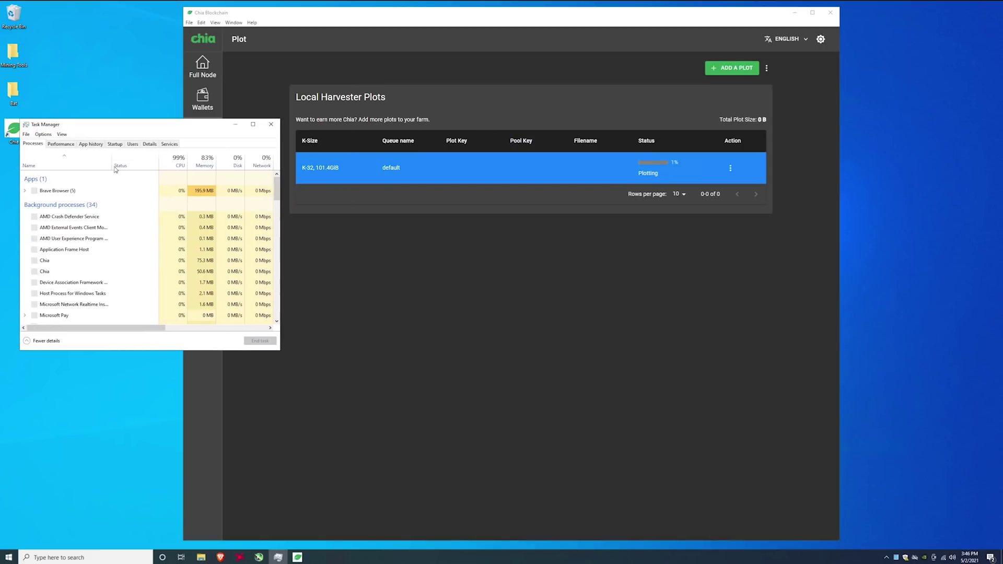
left_click(52, 261)
left_click_drag(281, 297, 348, 300)
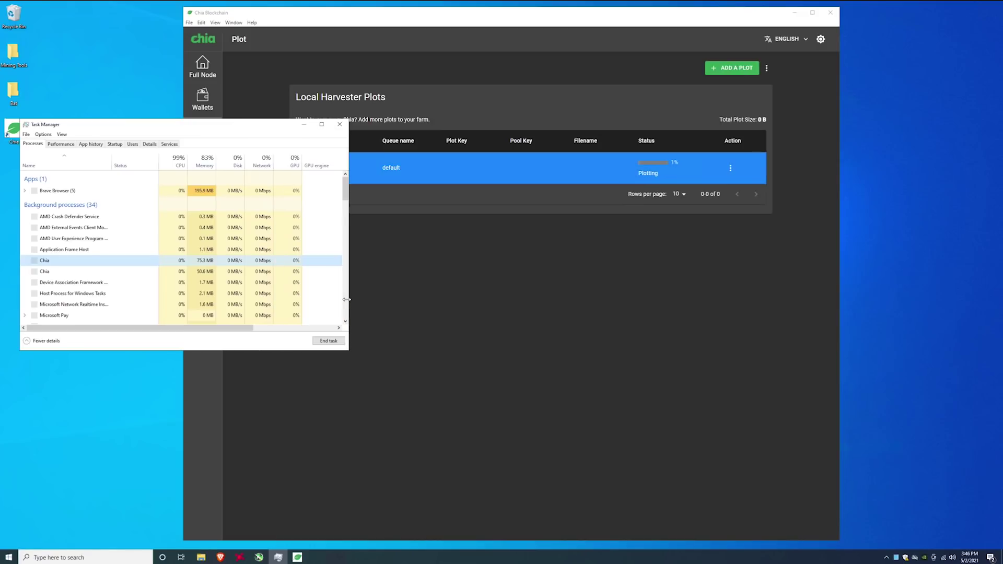
left_click(60, 143)
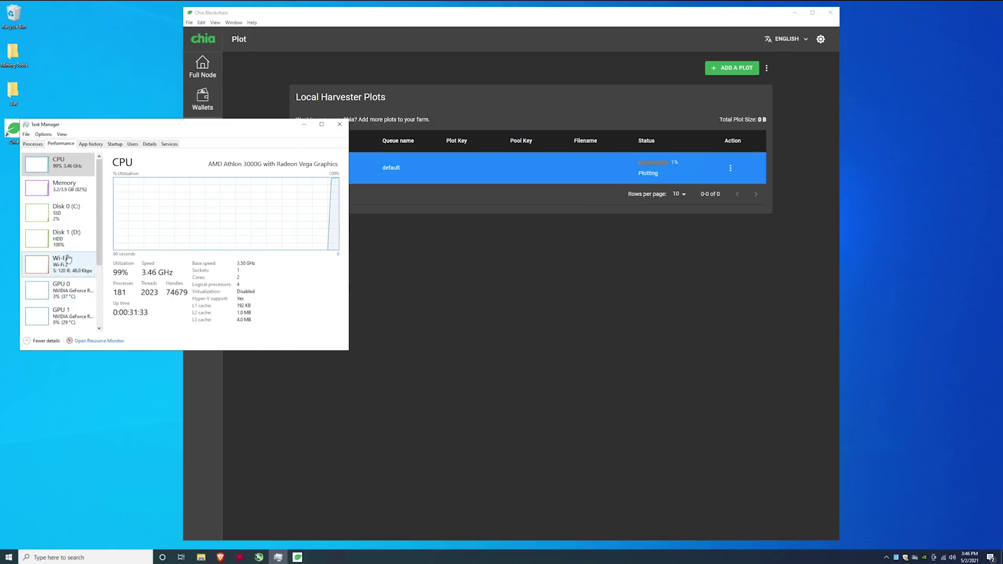
left_click(65, 242)
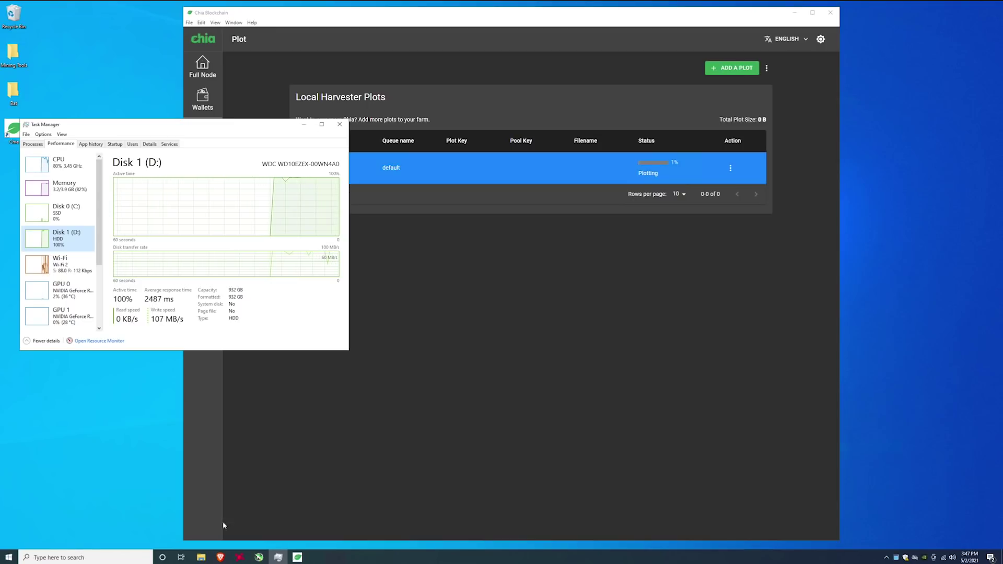
- In File Explorer, open This PC > 1TB (D:) > Chia, finding it empty
left_click(200, 557)
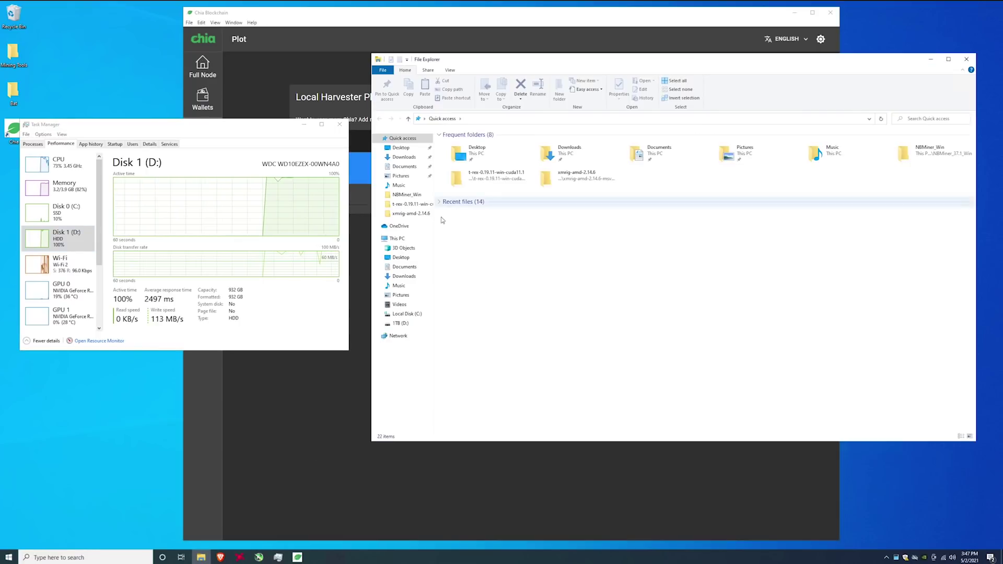
left_click(397, 238)
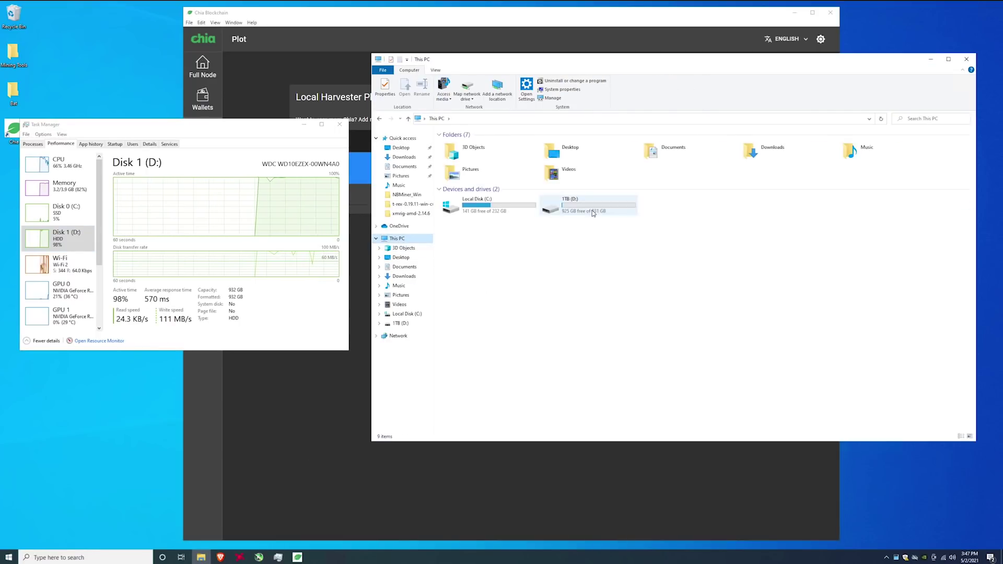
double_click(569, 205)
double_click(470, 143)
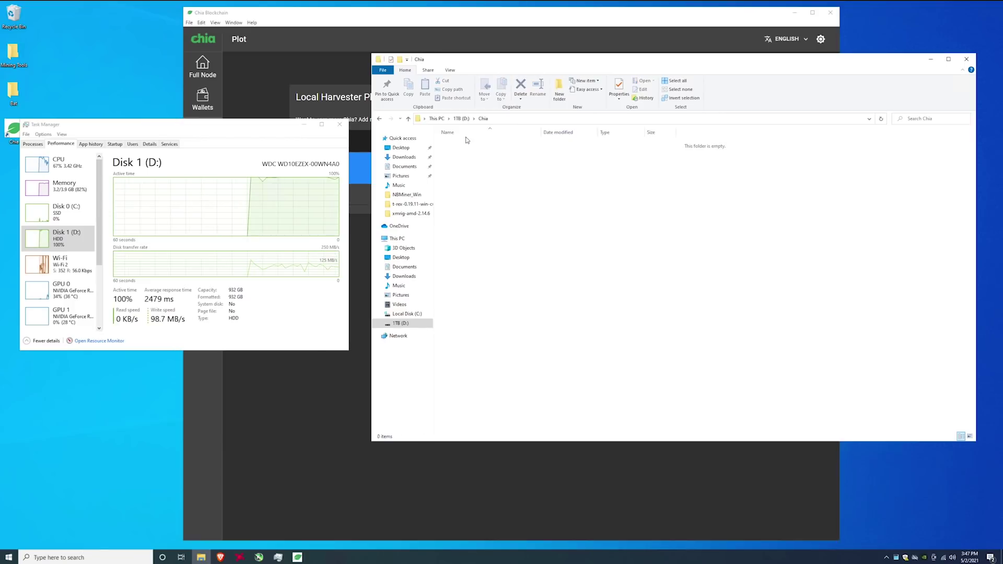
left_click(461, 118)
- Browse the 137 temporary plot files in D:\Temp, then close File Explorer
double_click(470, 153)
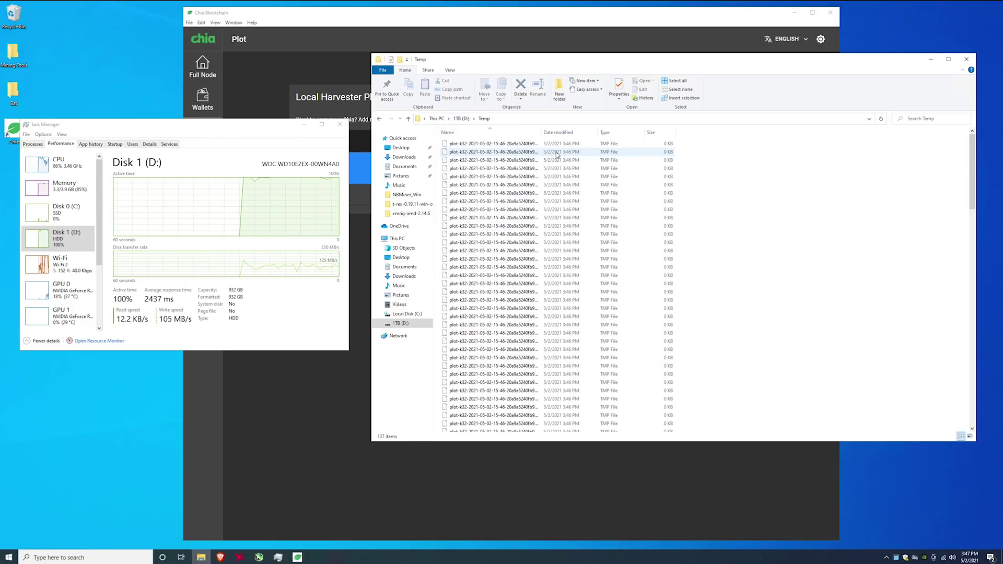
scroll(715, 215, "down", 3)
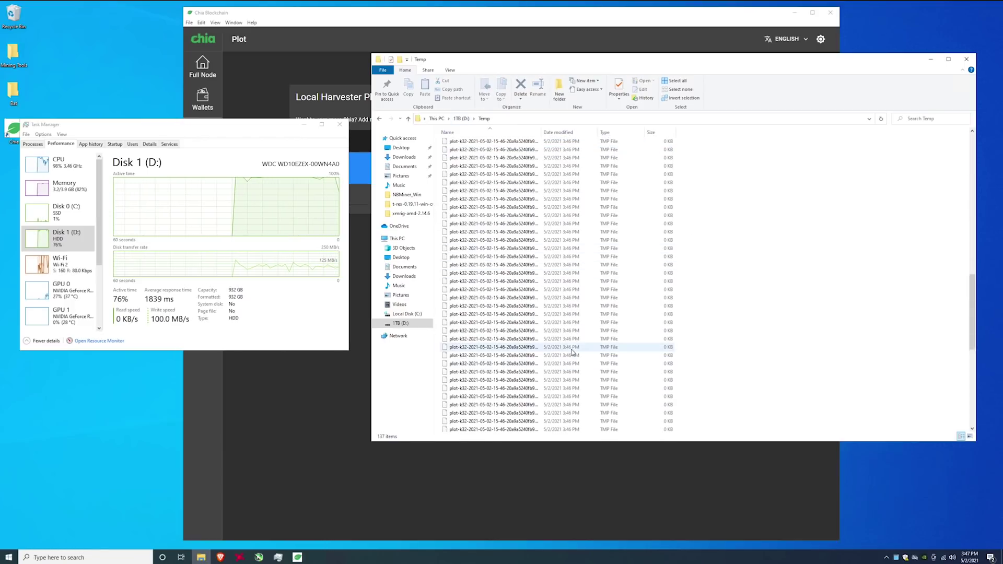
scroll(507, 291, "up", 3)
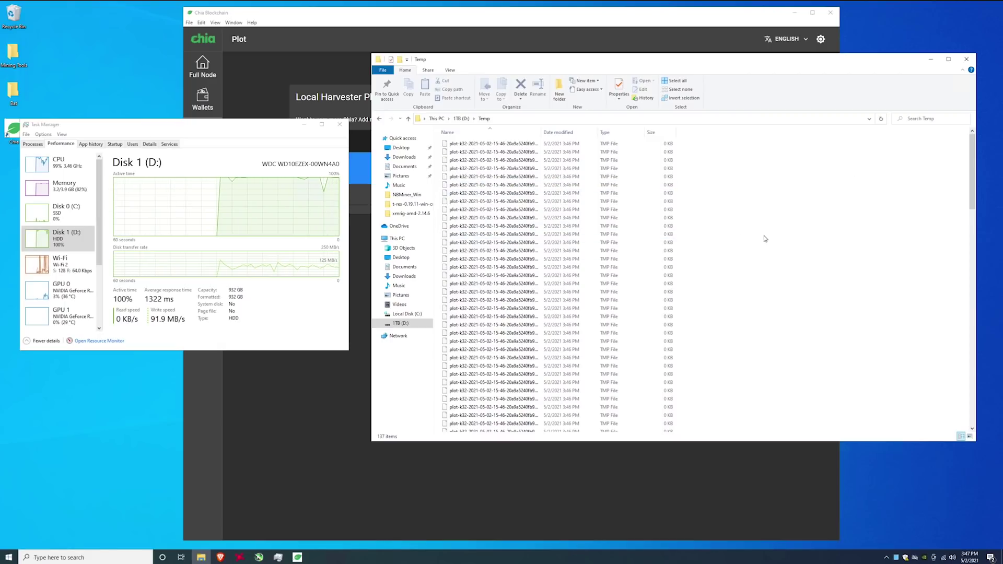
left_click_drag(774, 175, 848, 259)
left_click(848, 259)
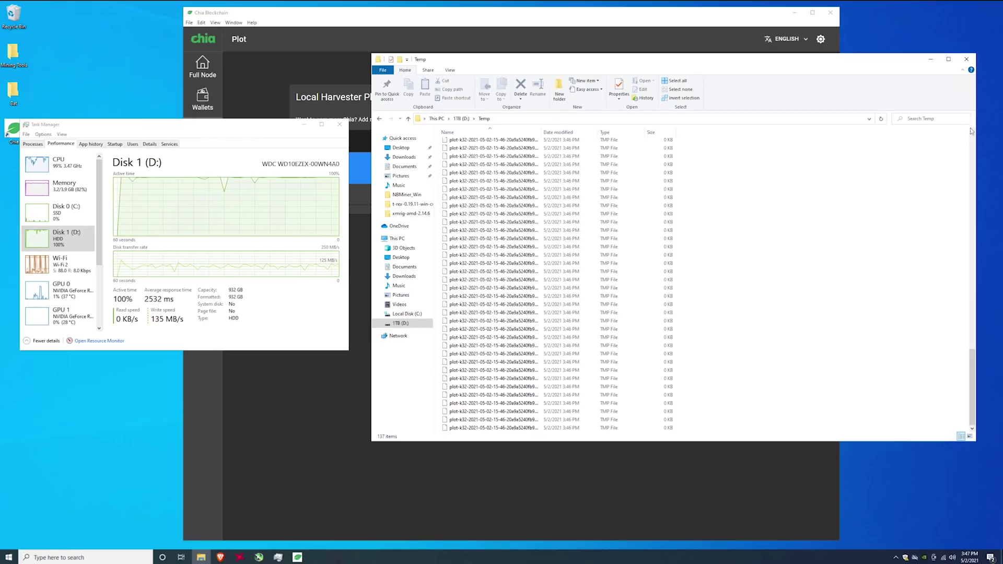
left_click(967, 59)
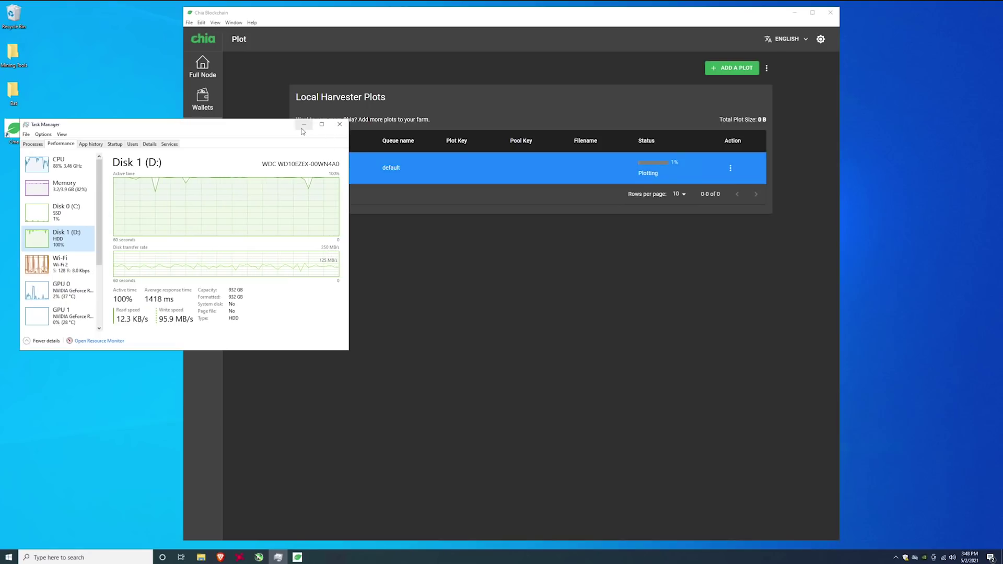
- Delete the running k32 plot in Chia and open a fresh Add a Plot form
left_click(501, 289)
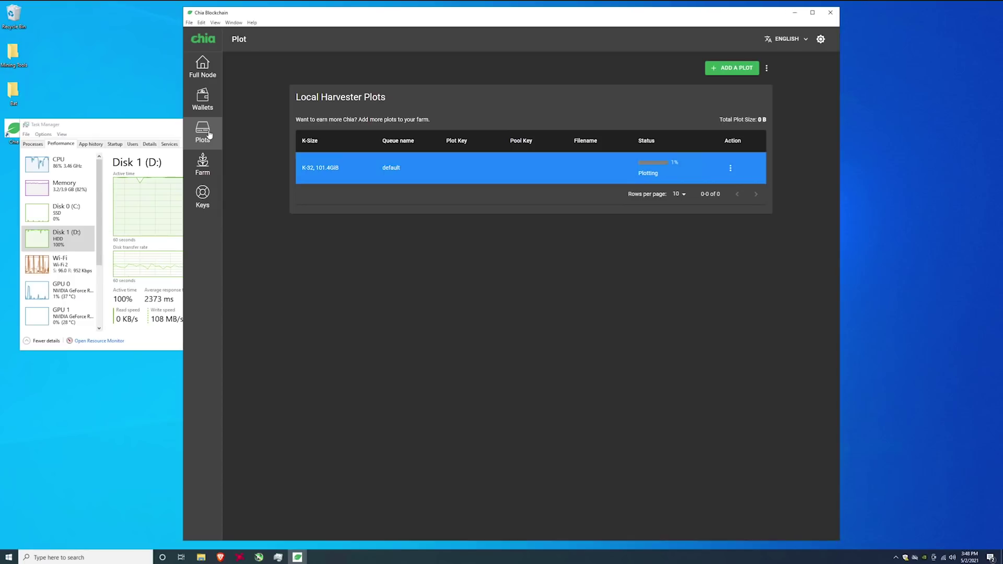
left_click(731, 168)
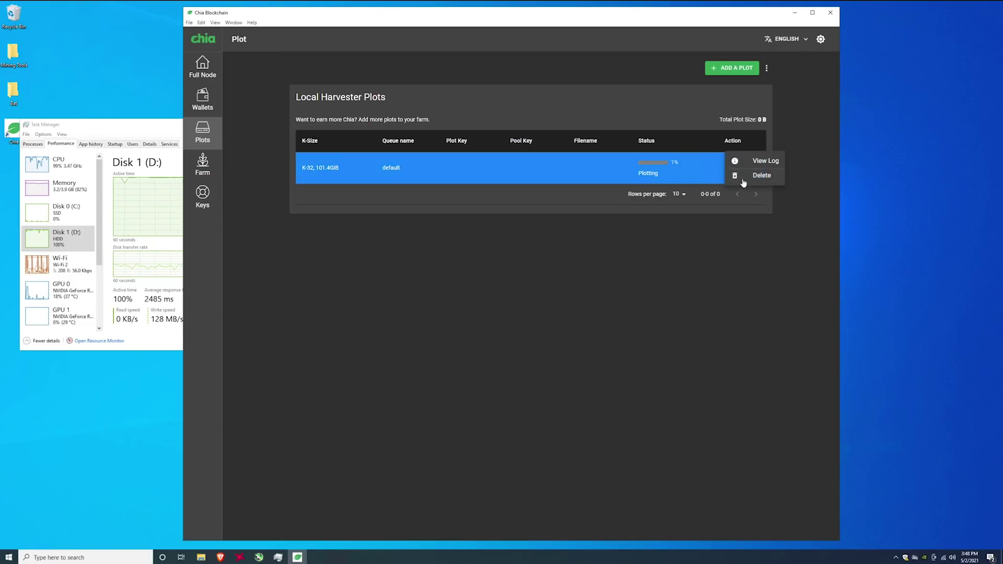
left_click(744, 177)
left_click(589, 305)
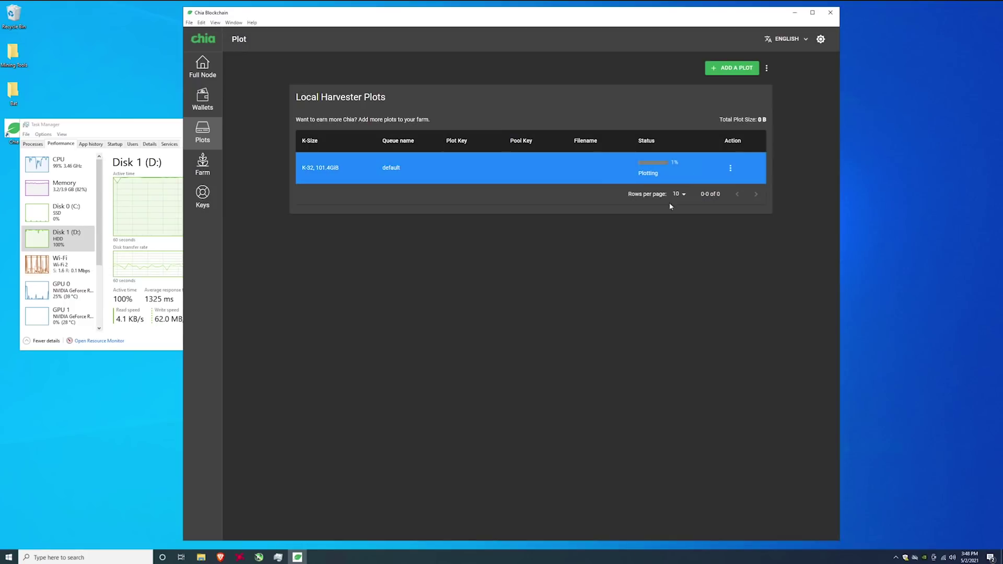
left_click(722, 68)
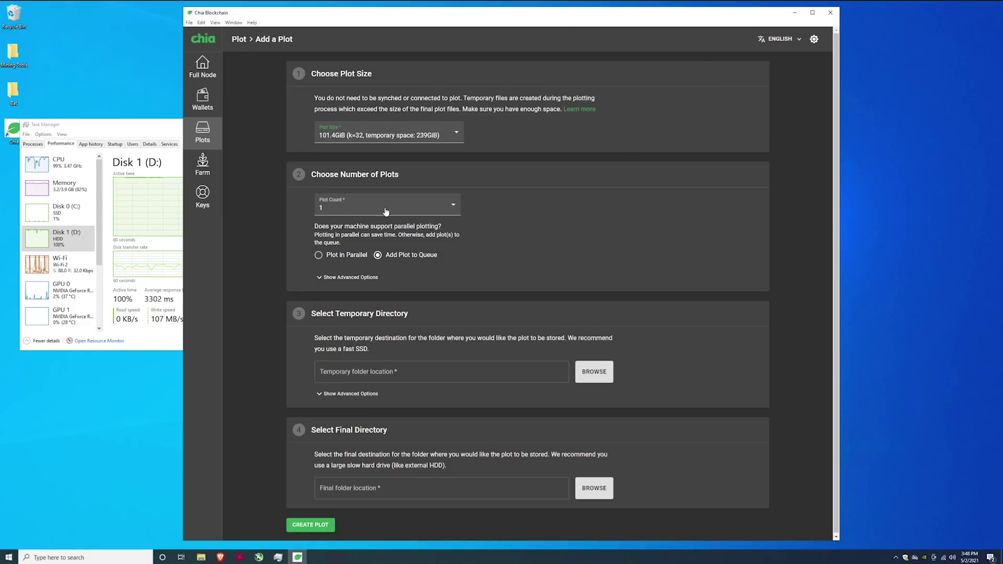
- Set the plot count to 2, correcting an accidental choice of 28
left_click(369, 206)
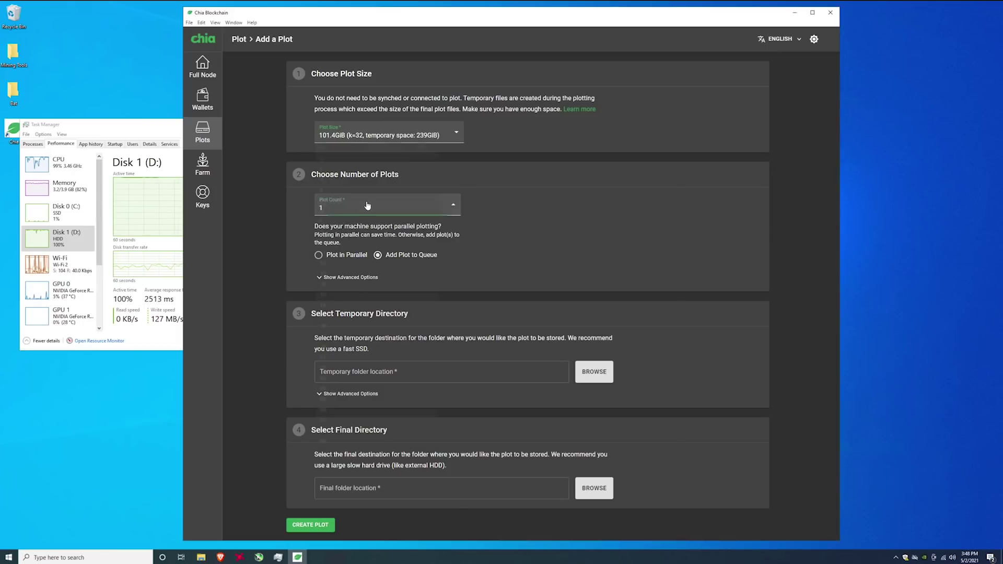
left_click(587, 238)
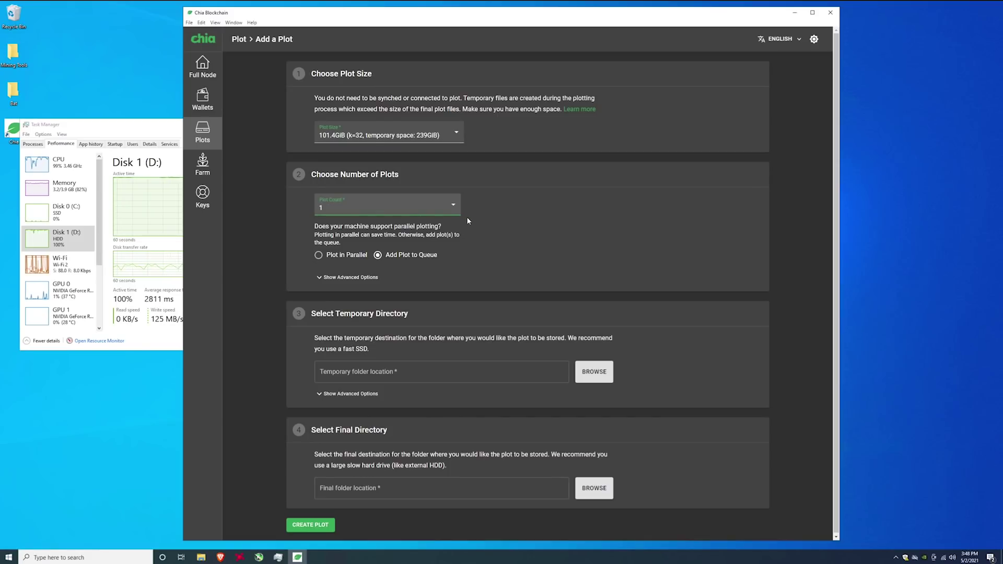
left_click(449, 207)
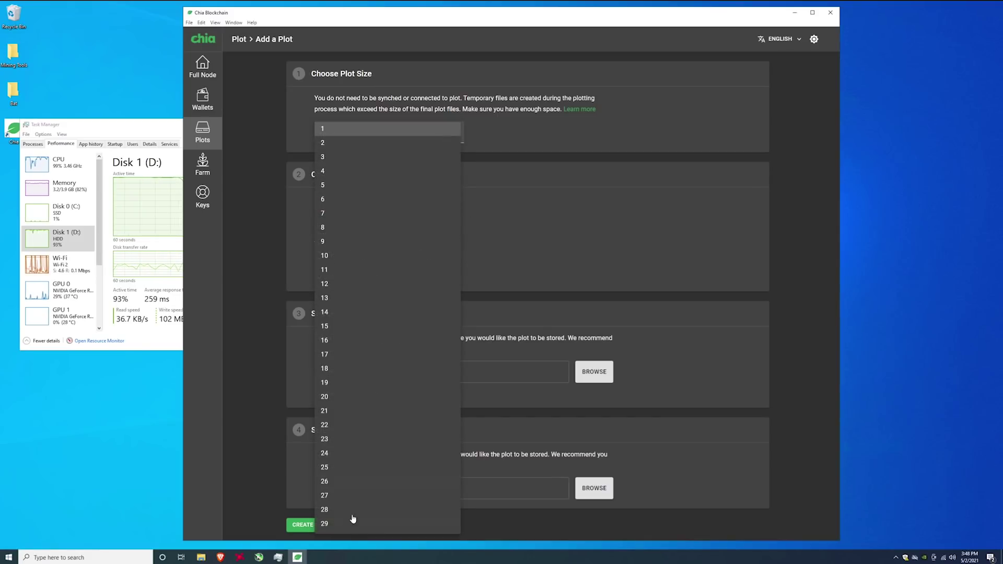
left_click(346, 510)
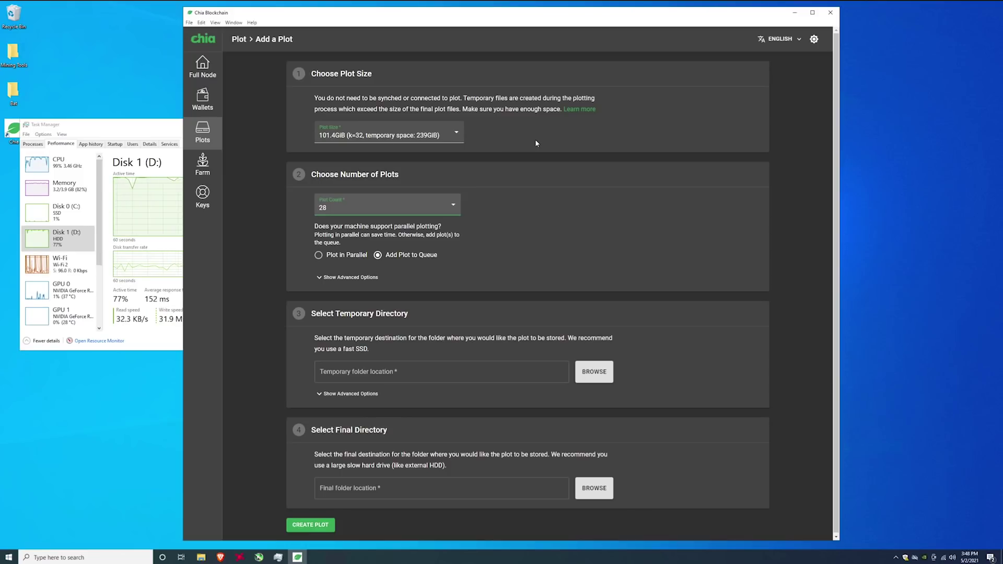
left_click(389, 209)
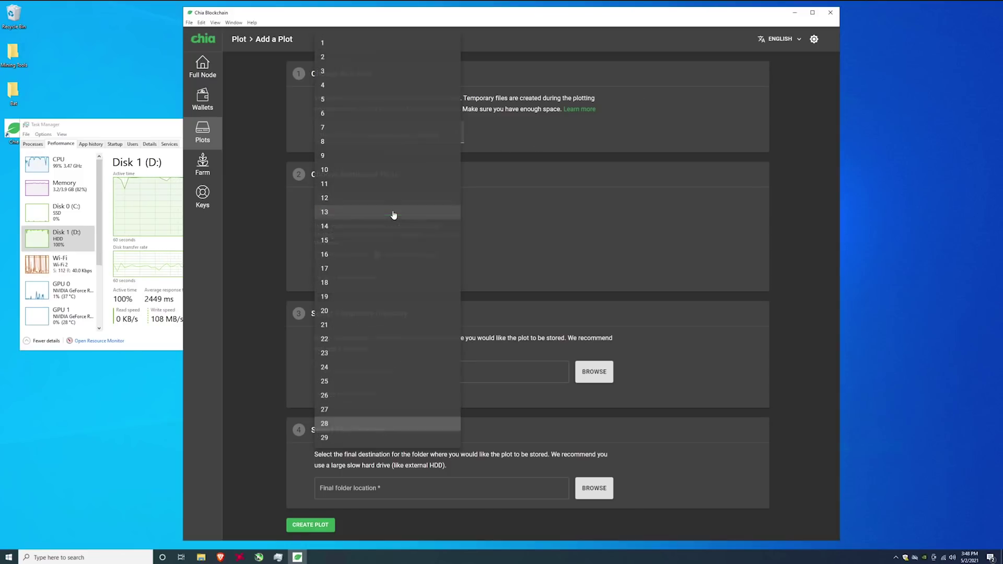
left_click(340, 57)
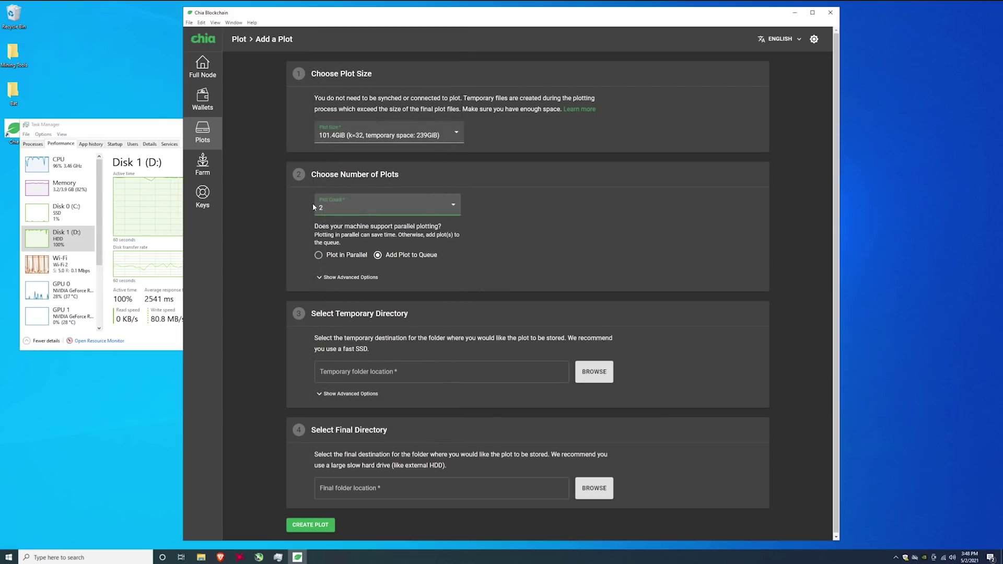
- Choose Plot in Parallel with a 0-minute delay and reveal the advanced temporary directory options
left_click(318, 255)
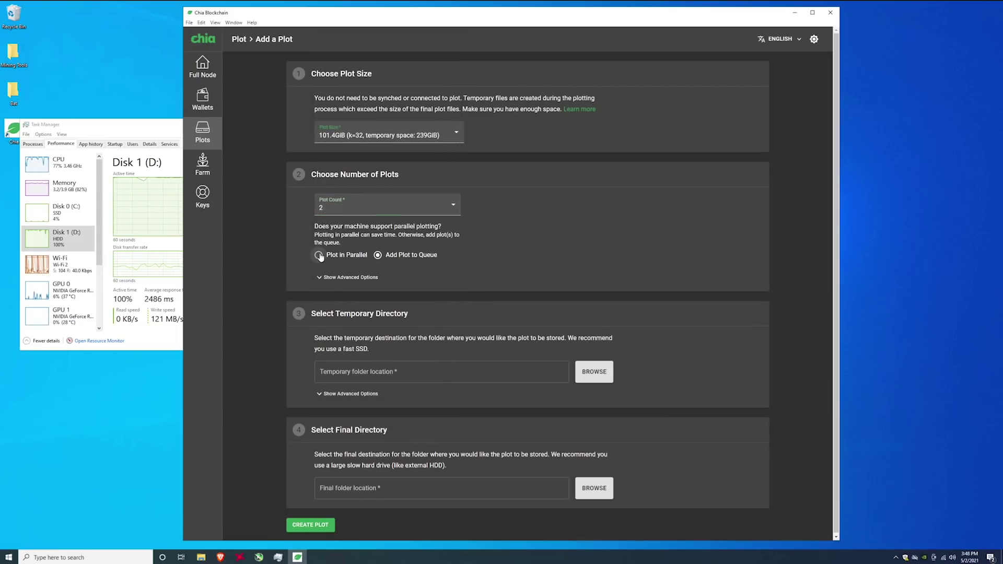
double_click(322, 295)
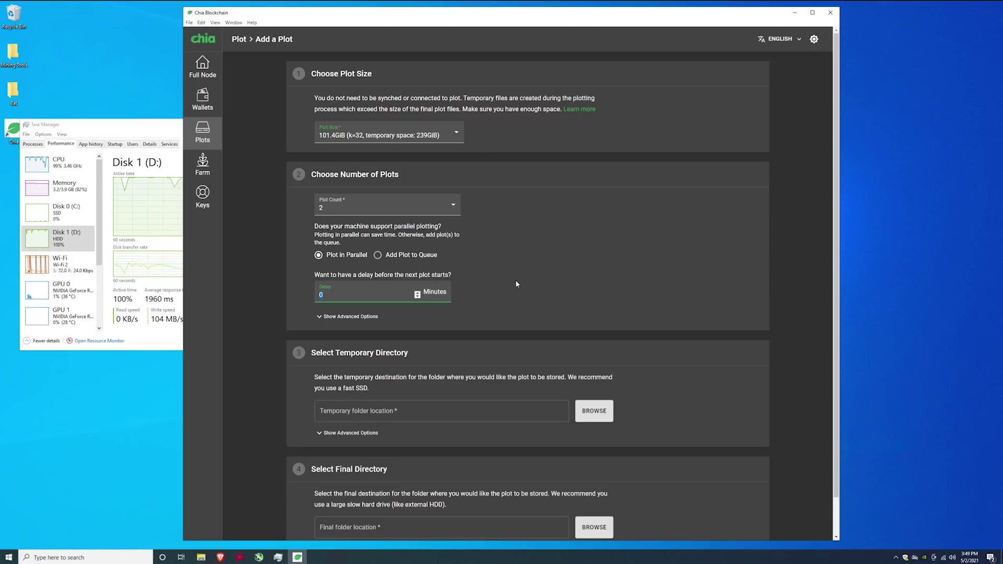
scroll(606, 311, "down", 2)
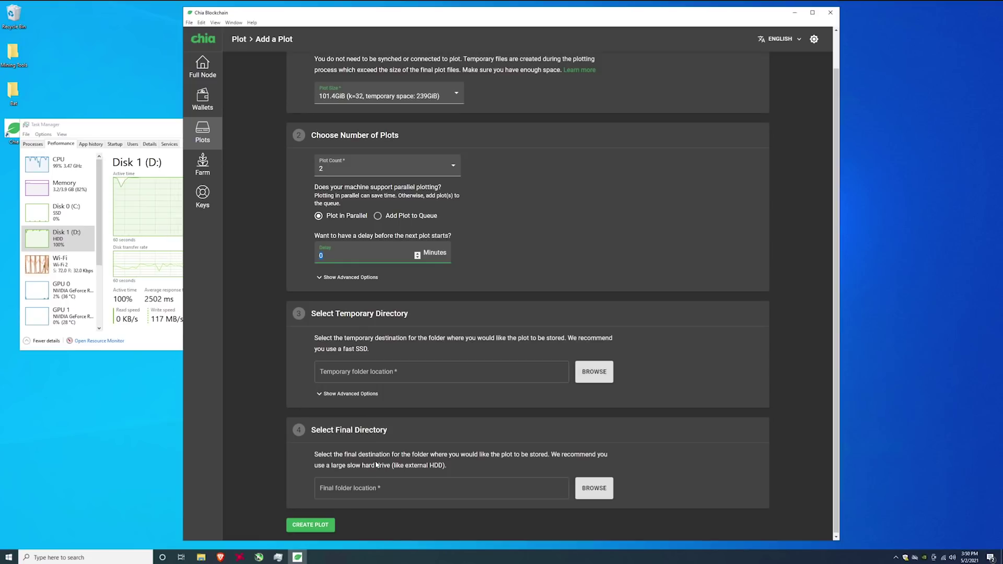
left_click(360, 394)
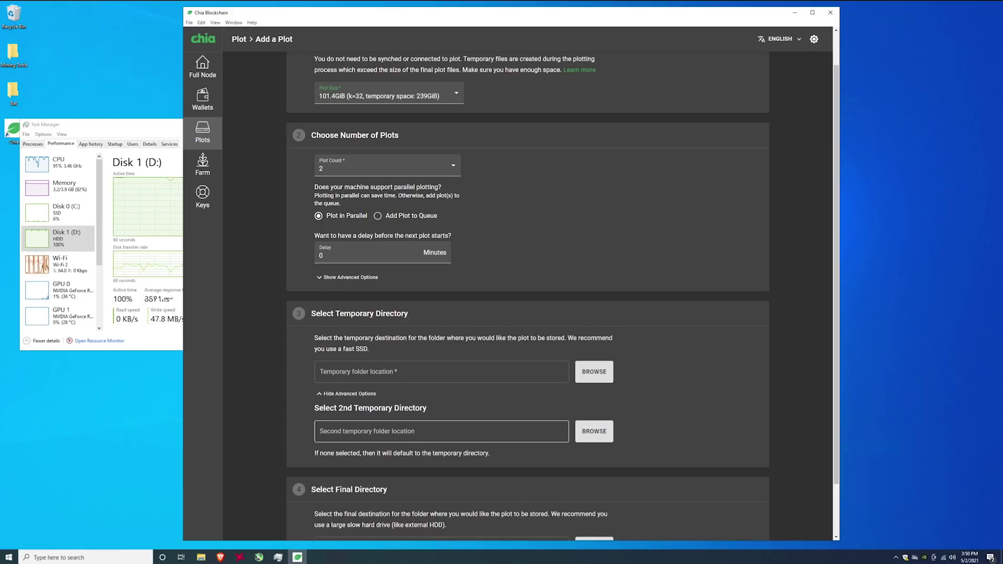
- Open and cancel the folder pickers for both temporary directories, leaving them empty
scroll(436, 393, "down", 2)
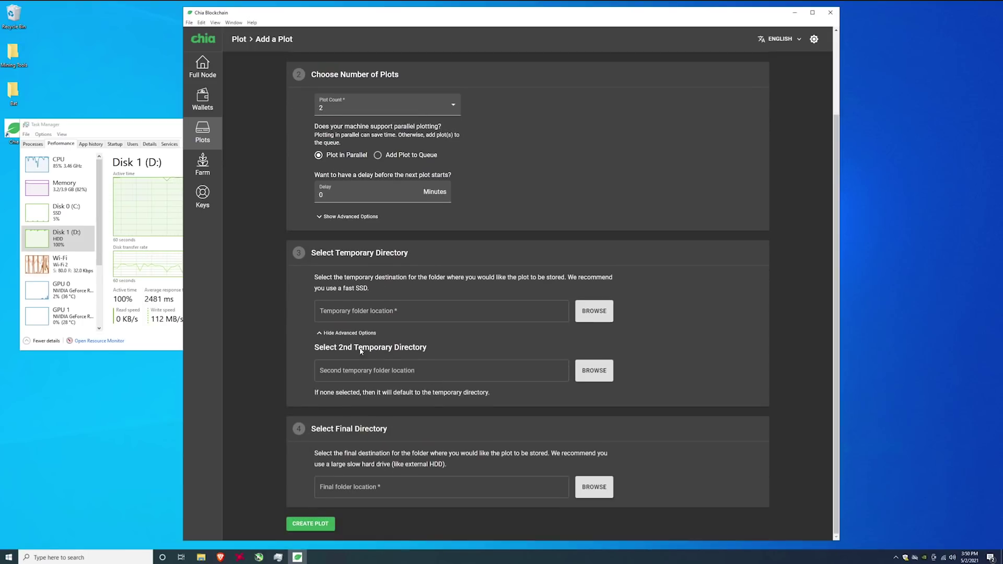
left_click(441, 370)
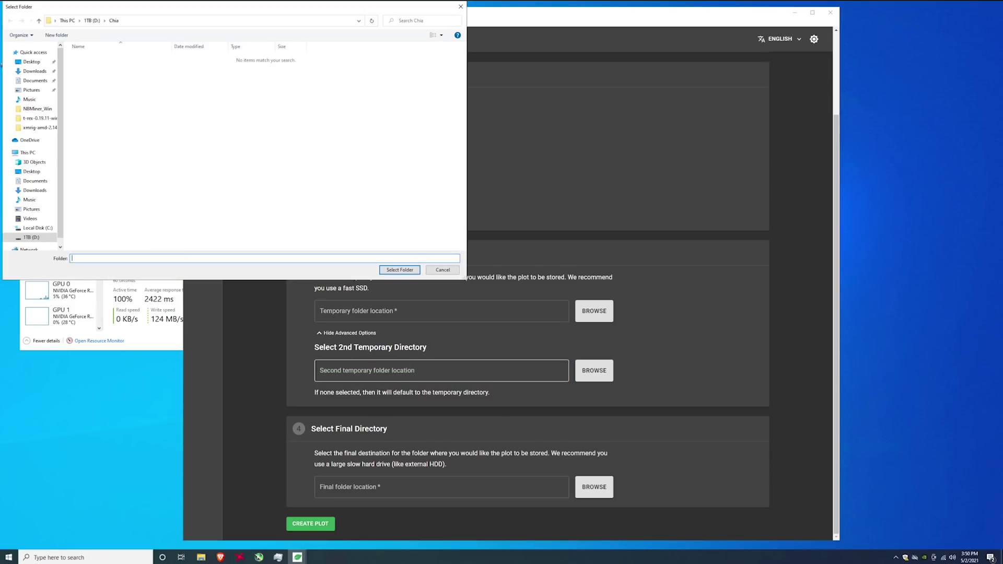
left_click(442, 270)
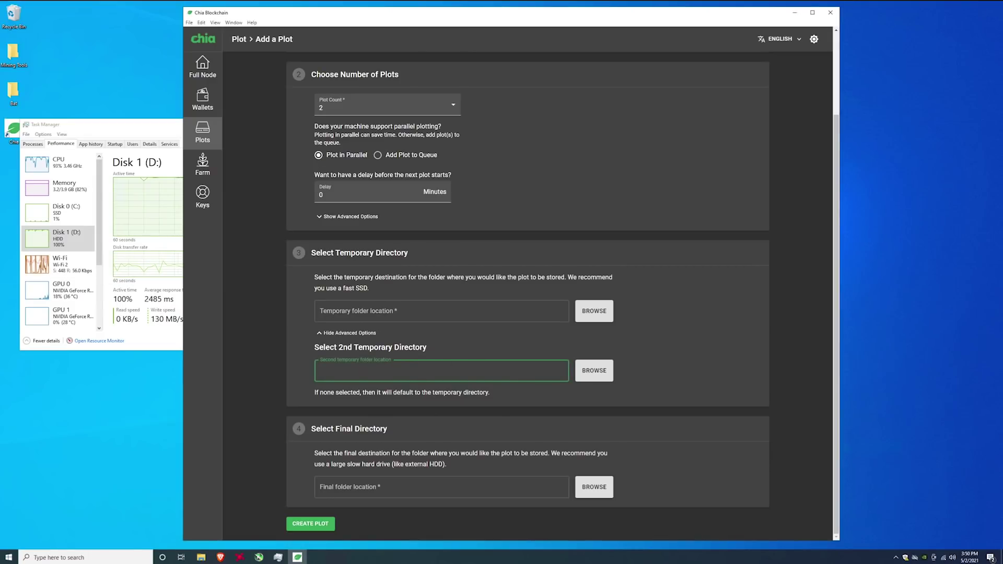
left_click(442, 311)
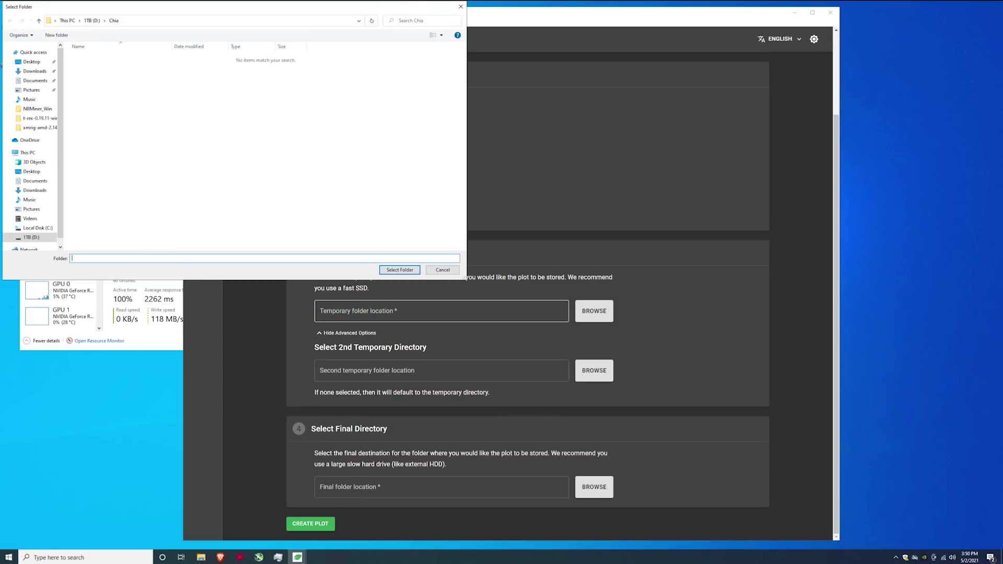
key("Escape")
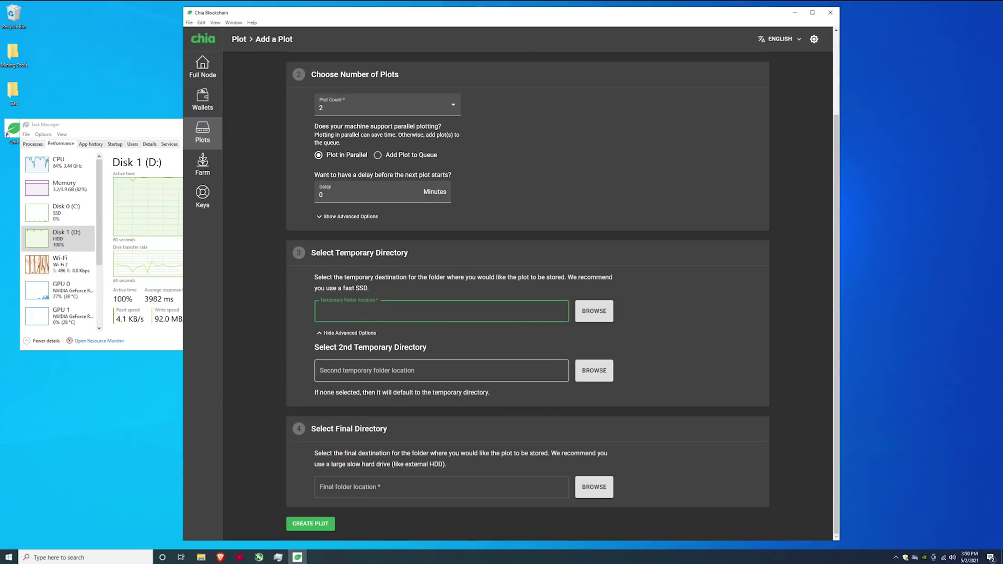
left_click(300, 378)
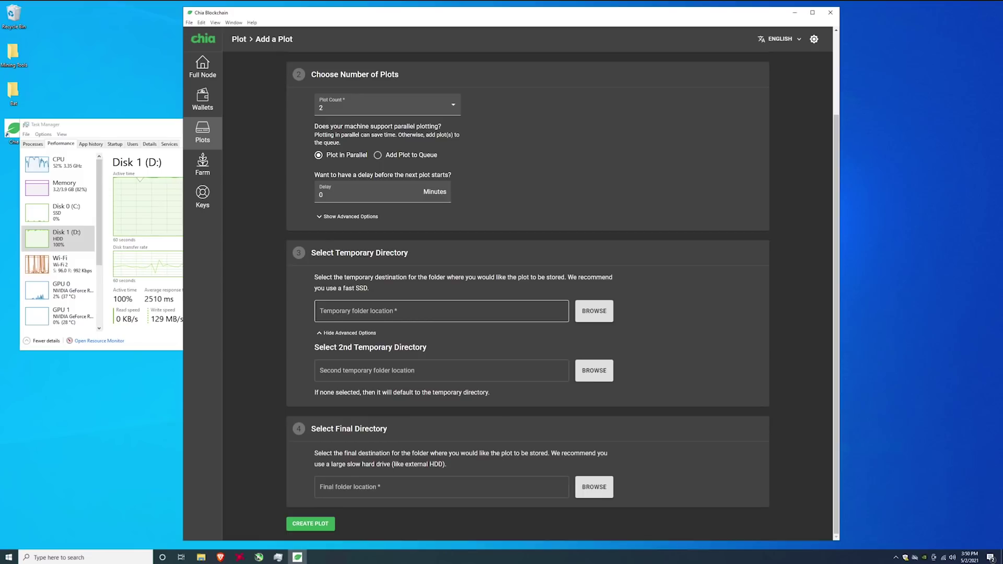
scroll(470, 303, "up", 2)
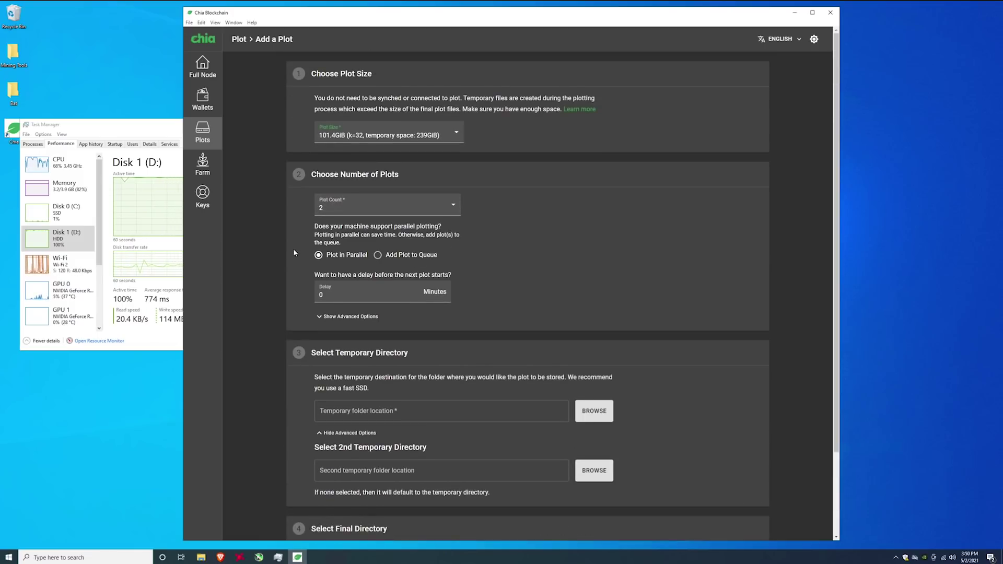
double_click(322, 295)
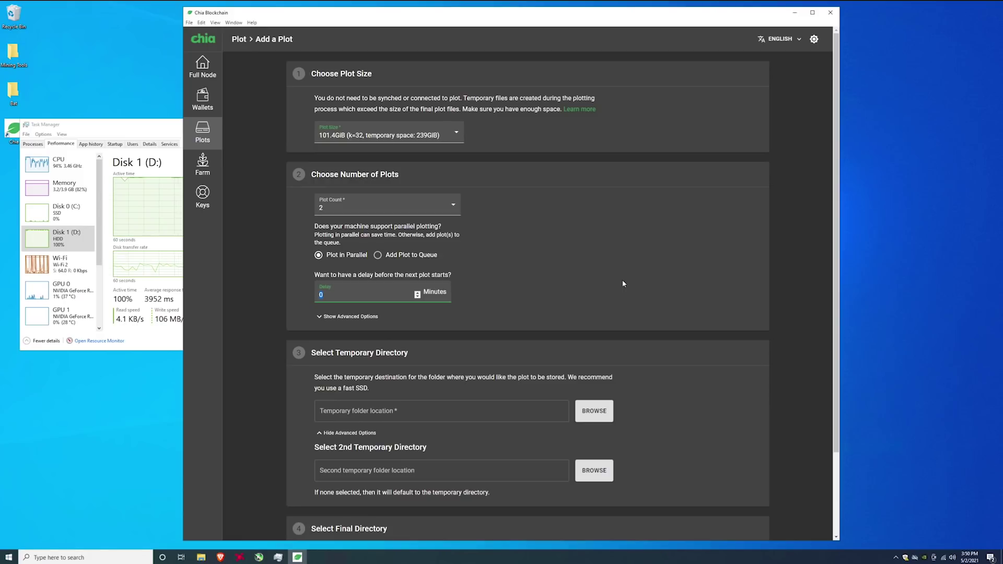
scroll(568, 214, "down", 2)
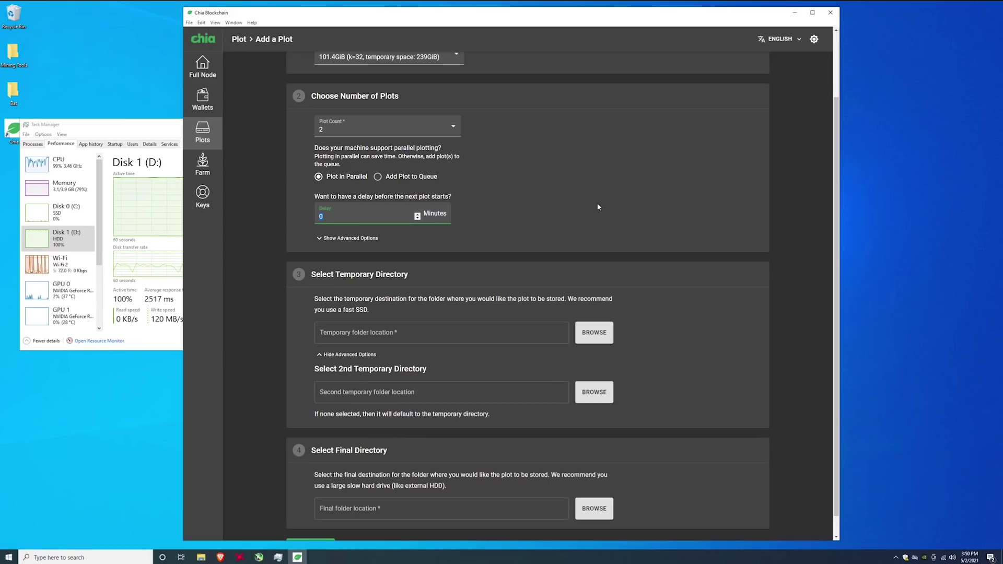
scroll(598, 207, "down", 1)
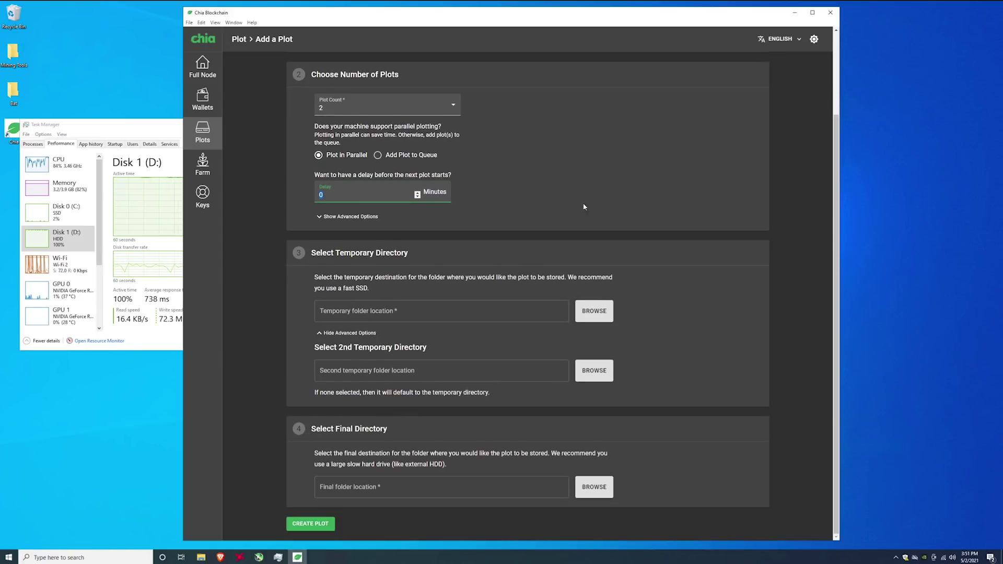
scroll(657, 385, "up", 2)
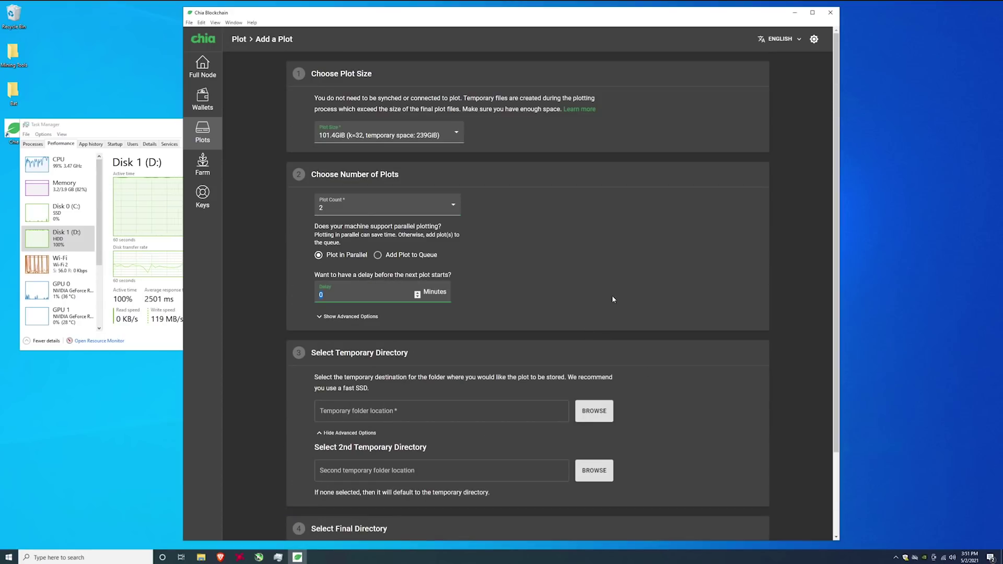
scroll(612, 296, "down", 2)
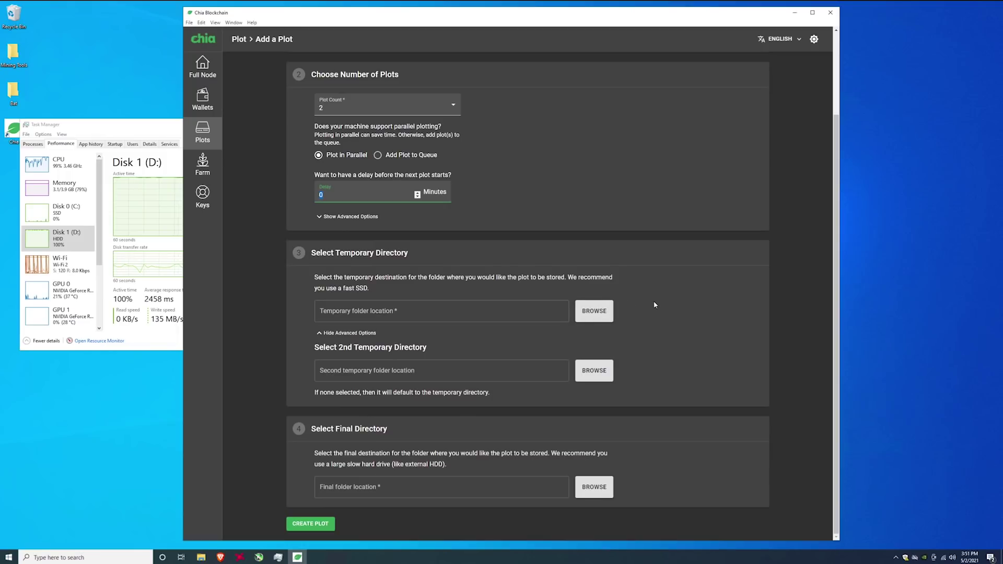
scroll(655, 305, "up", 2)
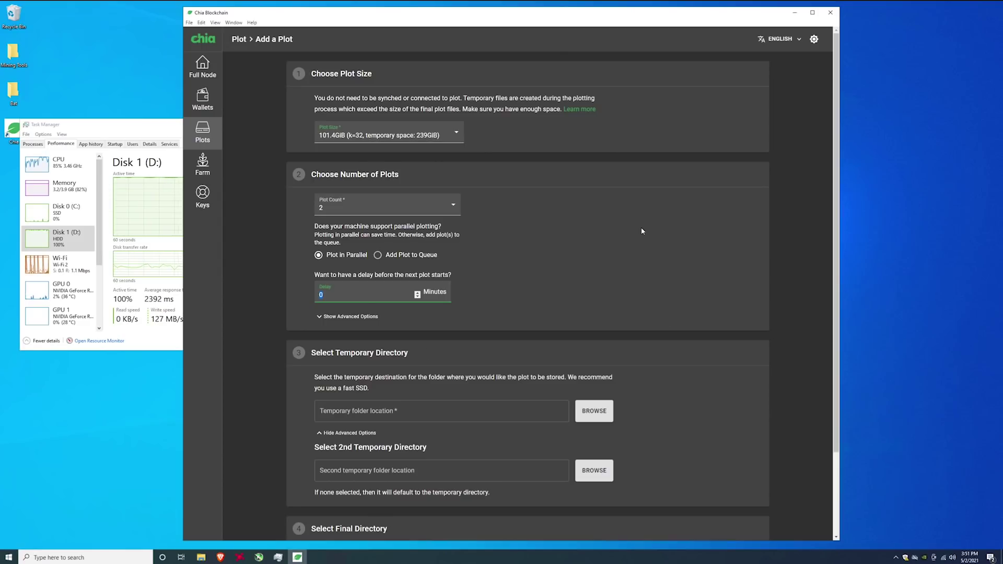
scroll(639, 240, "down", 2)
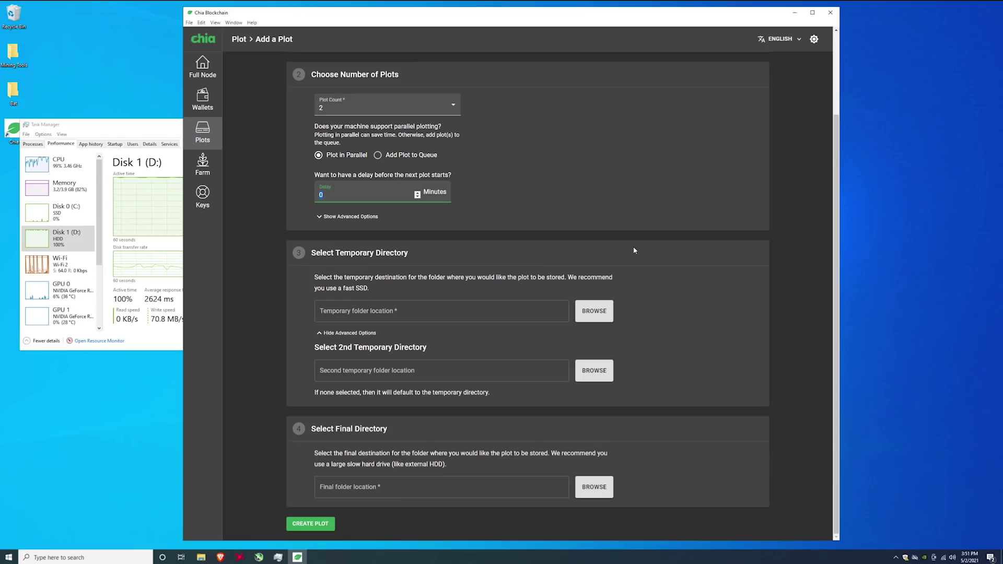